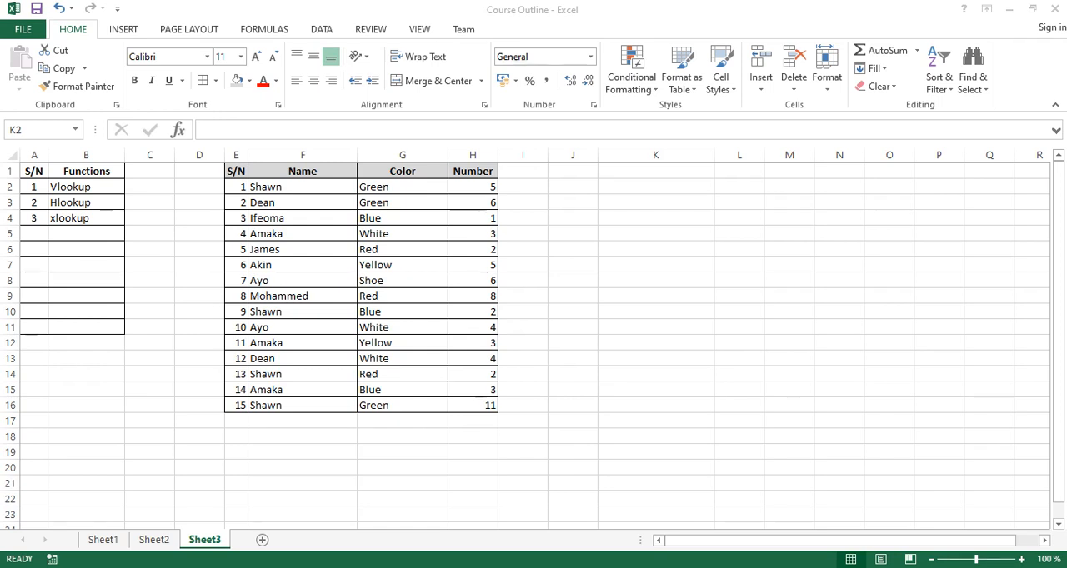
{"action": "left_click", "coordinate": [656, 186]}
{"action": "left_click_drag", "start_coordinate": [236, 171], "coordinate": [492, 406]}
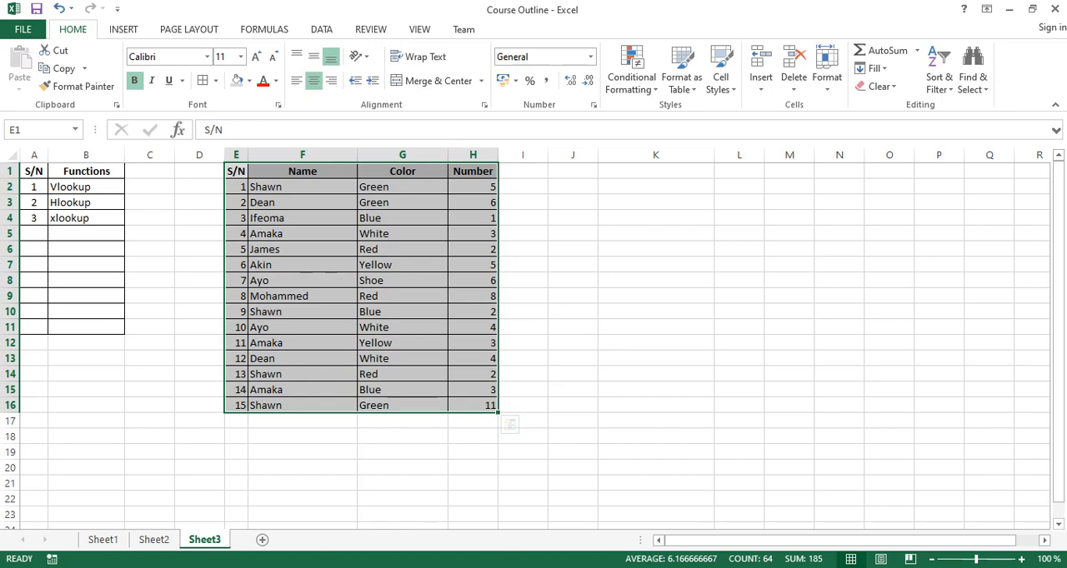
{"action": "left_click", "coordinate": [403, 297]}
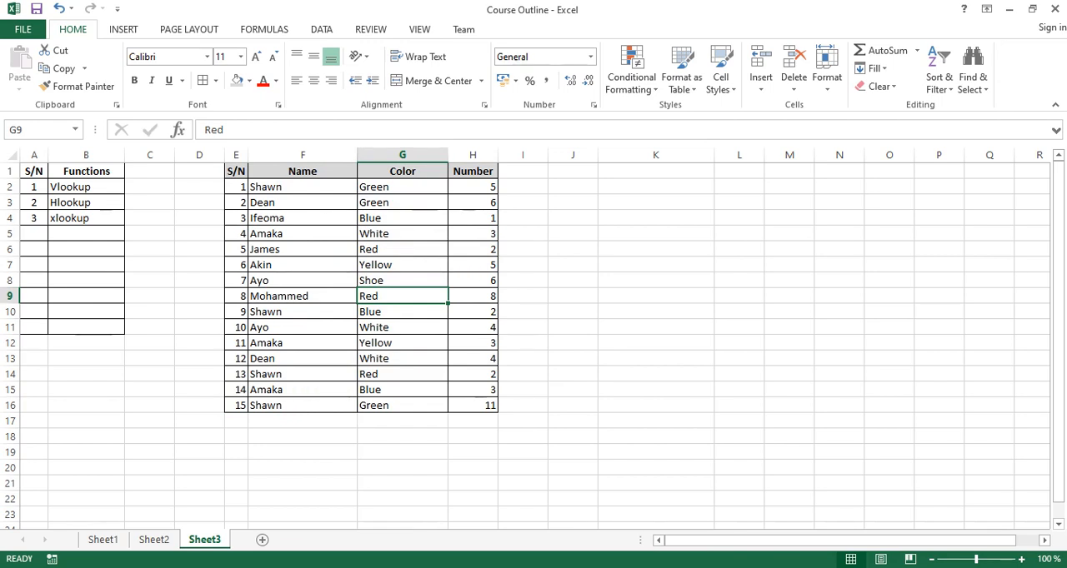
Enter a VLOOKUP formula in K3 that looks up M1 in E2:H16 and returns column 3 with an exact match (FALSE).
{"action": "left_click", "coordinate": [656, 203]}
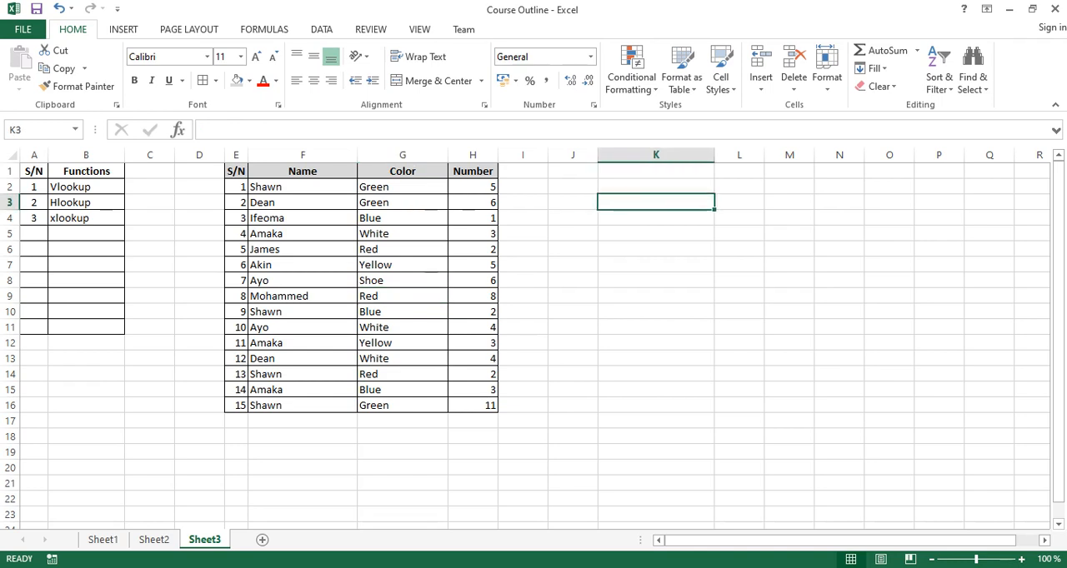
{"action": "type", "text": "=vloo"}
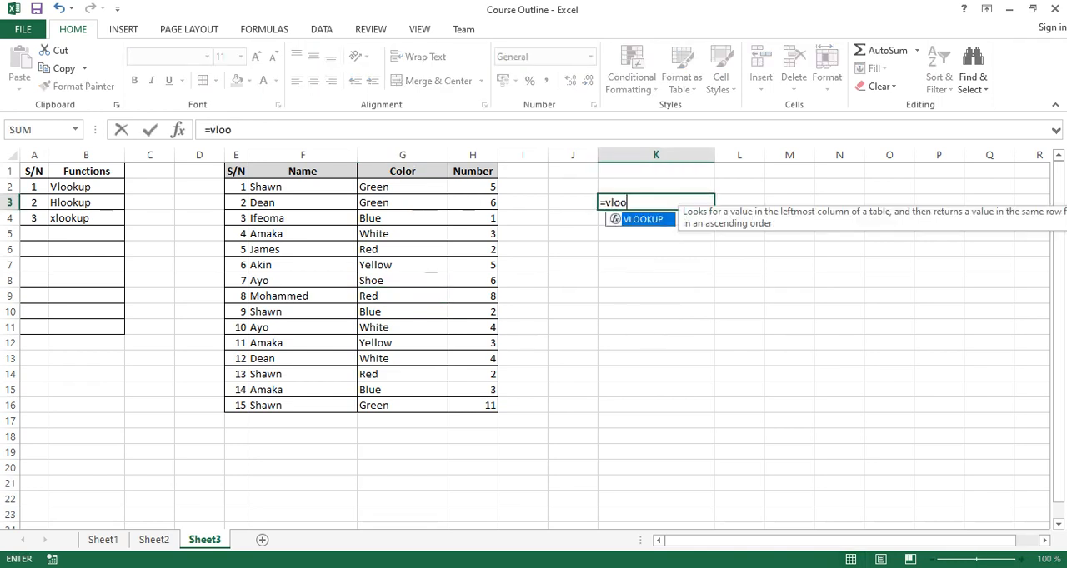
{"action": "key", "text": "Tab"}
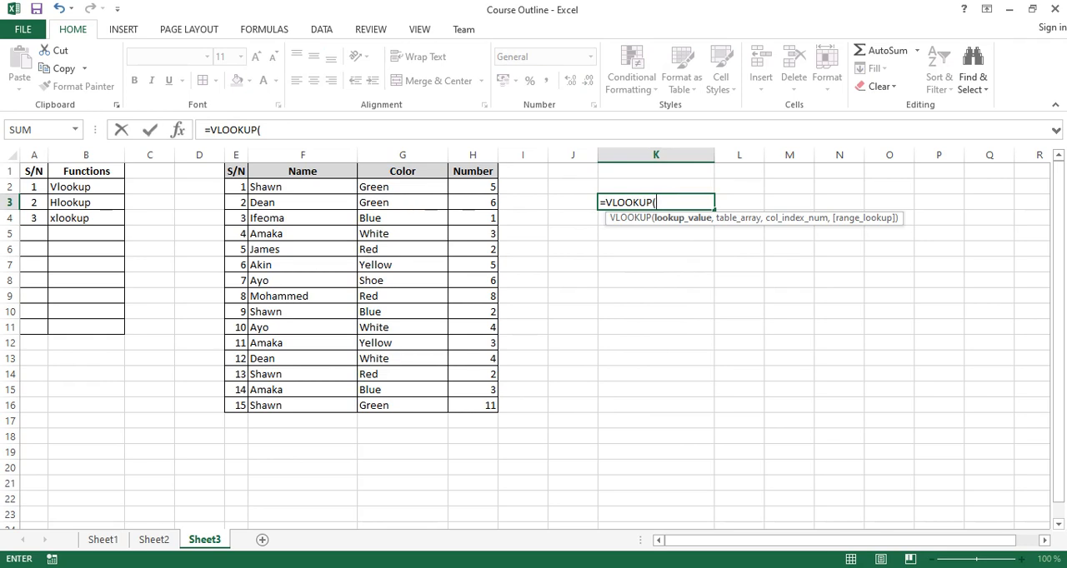
{"action": "left_click", "coordinate": [789, 172]}
{"action": "type", "text": ","}
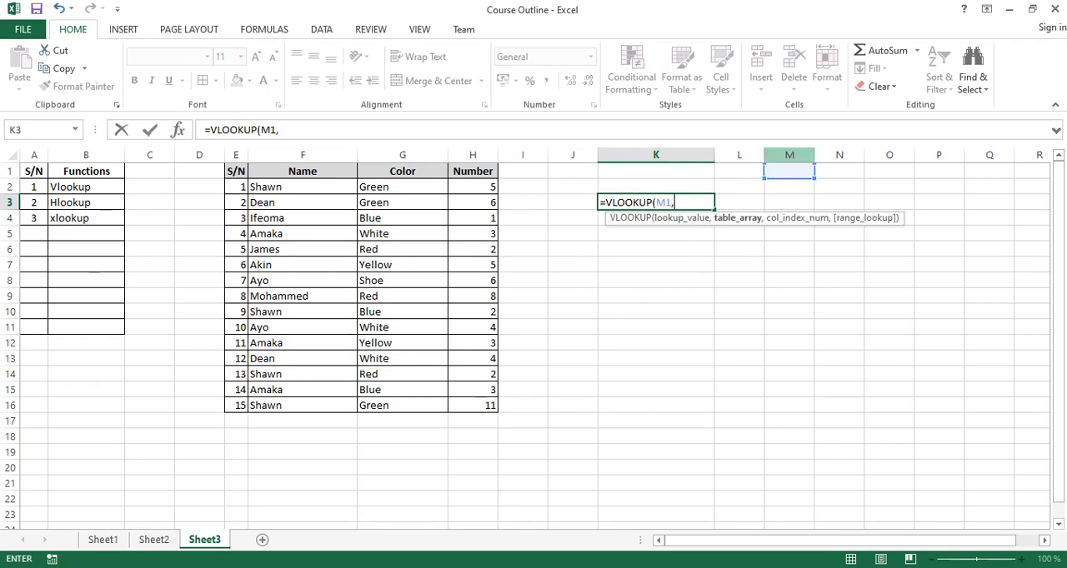
{"action": "left_click_drag", "start_coordinate": [236, 187], "coordinate": [496, 410]}
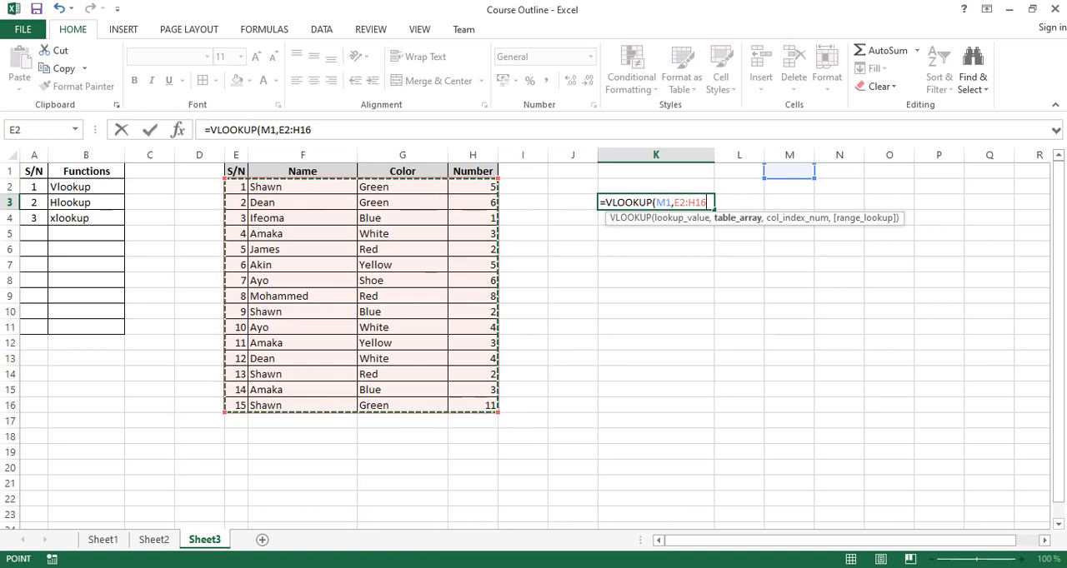
{"action": "type", "text": ","}
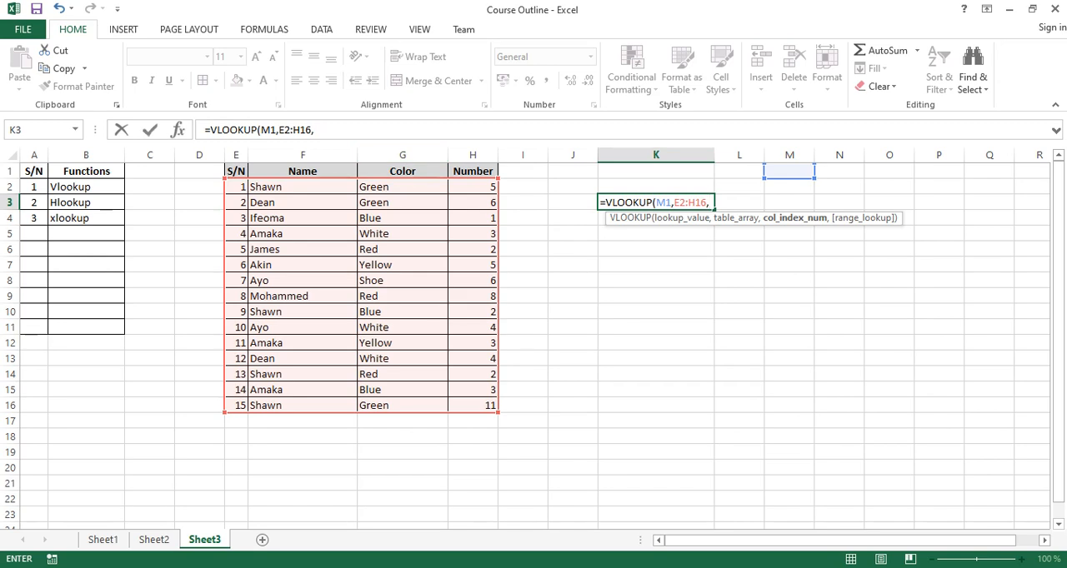
{"action": "type", "text": "3,"}
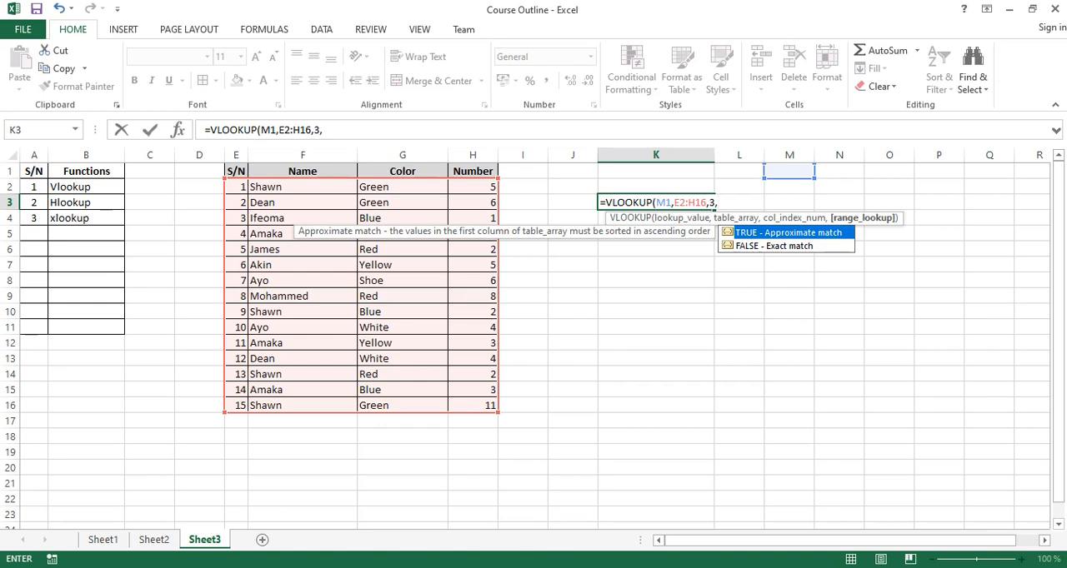
{"action": "type", "text": "FALSE"}
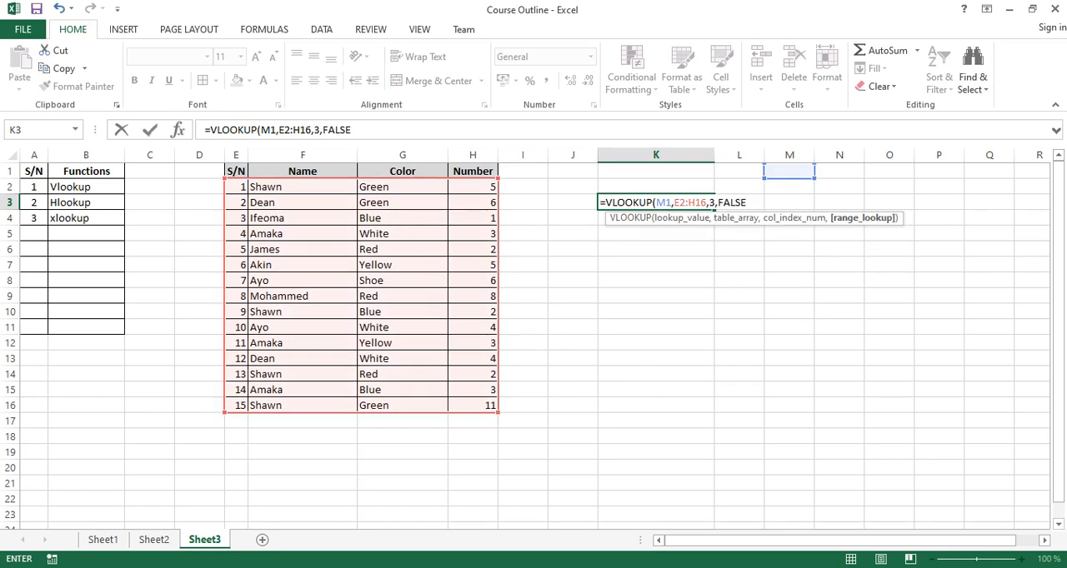
{"action": "key", "text": "Return"}
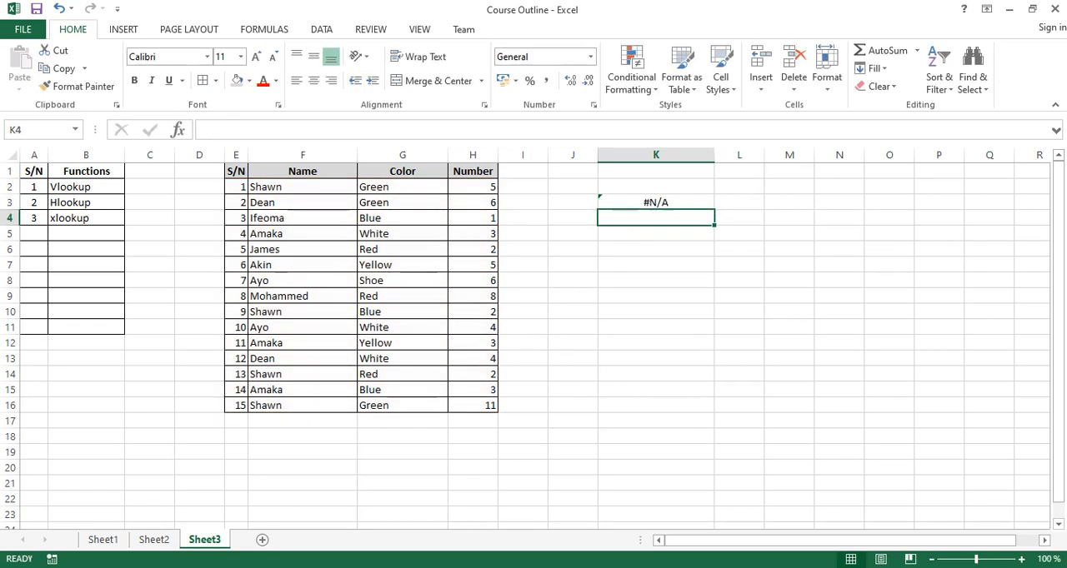
Enter 1 in M1 as the lookup value for the K3 formula.
{"action": "left_click", "coordinate": [656, 202]}
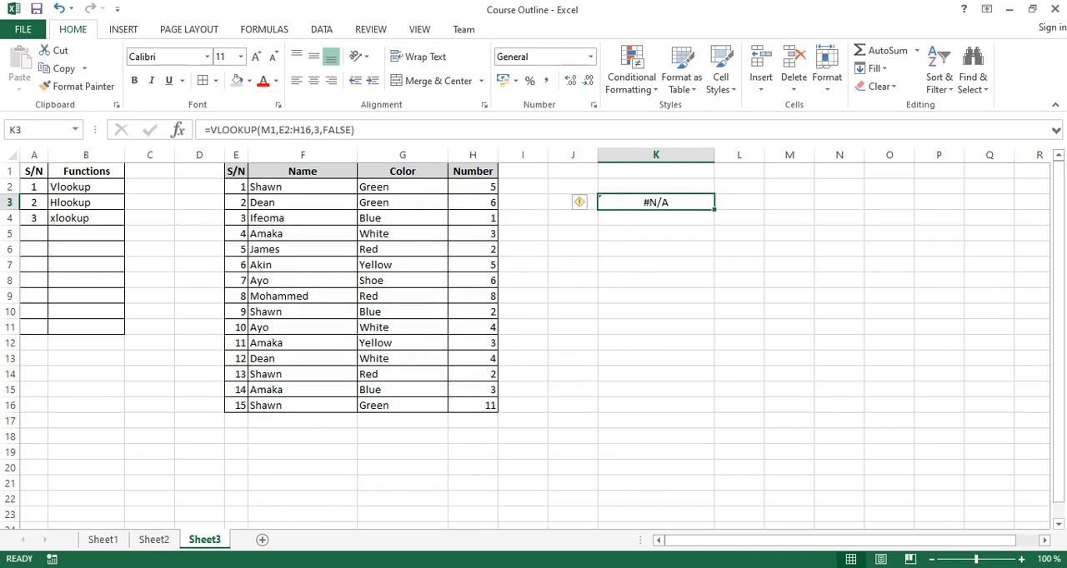
{"action": "left_click", "coordinate": [789, 171]}
{"action": "type", "text": "1"}
{"action": "key", "text": "Return"}
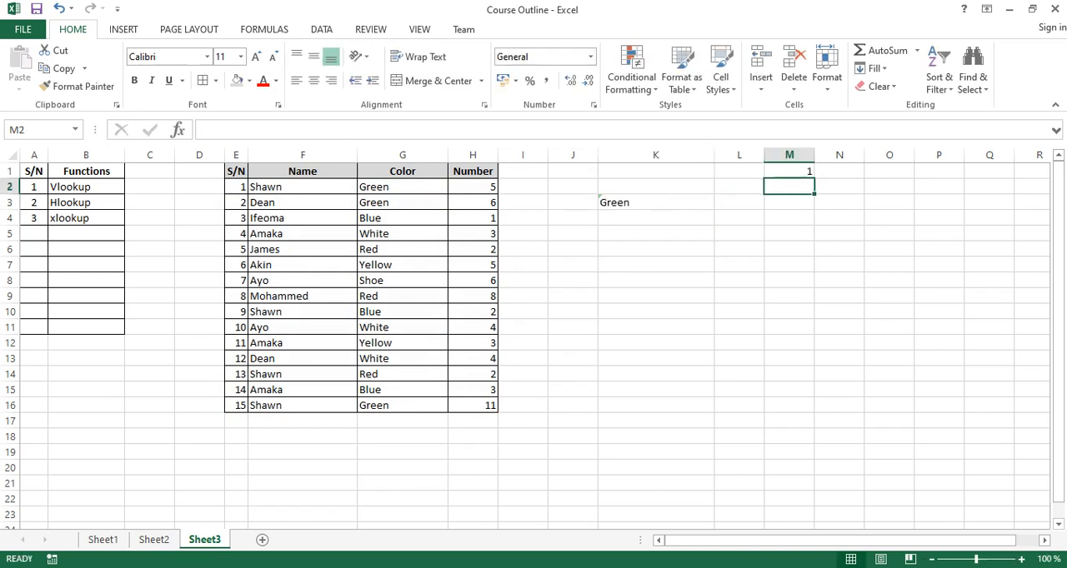
Compare the K3 lookup result with the color listed for S/N 1 in the data table.
{"action": "left_click", "coordinate": [789, 170]}
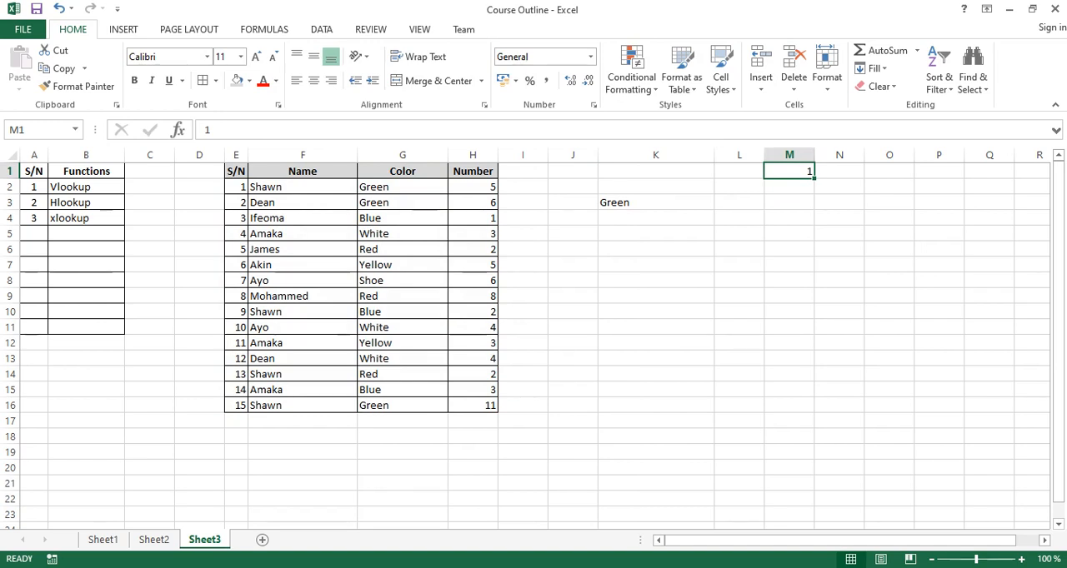
{"action": "left_click", "coordinate": [237, 188]}
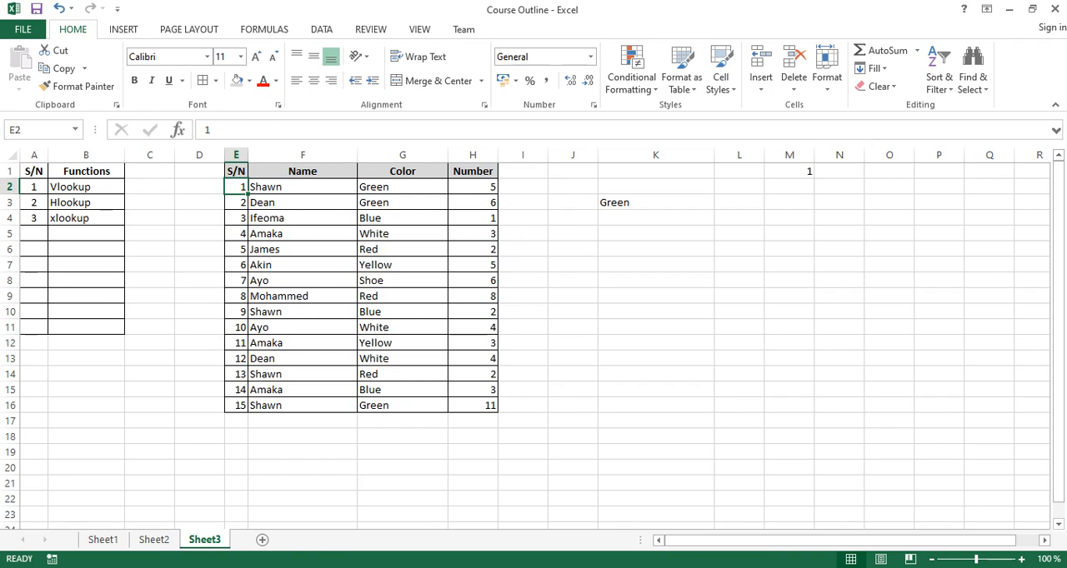
{"action": "left_click", "coordinate": [403, 187]}
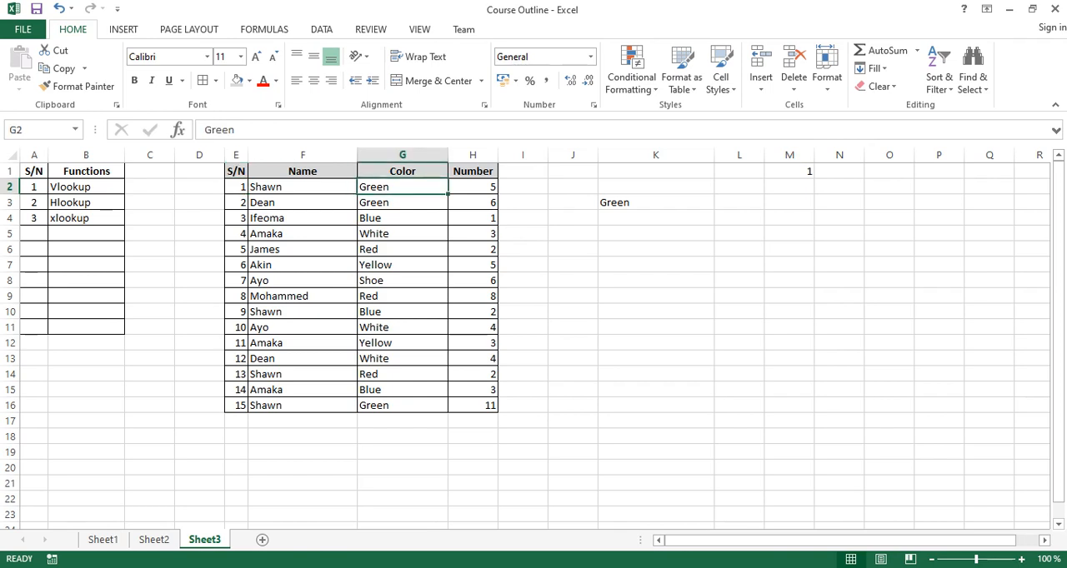
{"action": "left_click", "coordinate": [656, 202]}
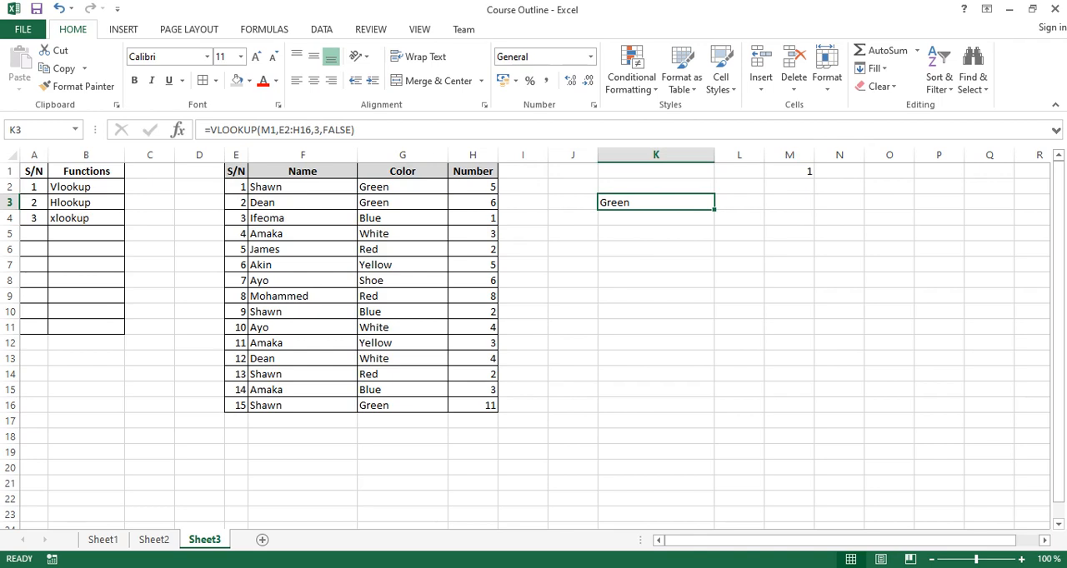
Change the lookup value in M1 to 13.
{"action": "left_click", "coordinate": [790, 171]}
{"action": "type", "text": "13"}
{"action": "key", "text": "Return"}
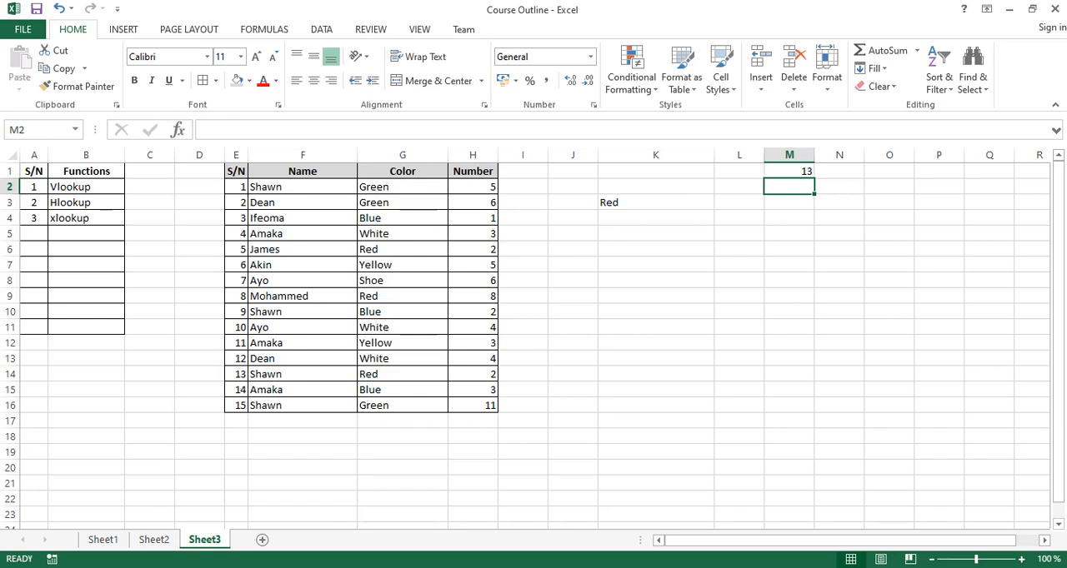
{"action": "left_click", "coordinate": [788, 171]}
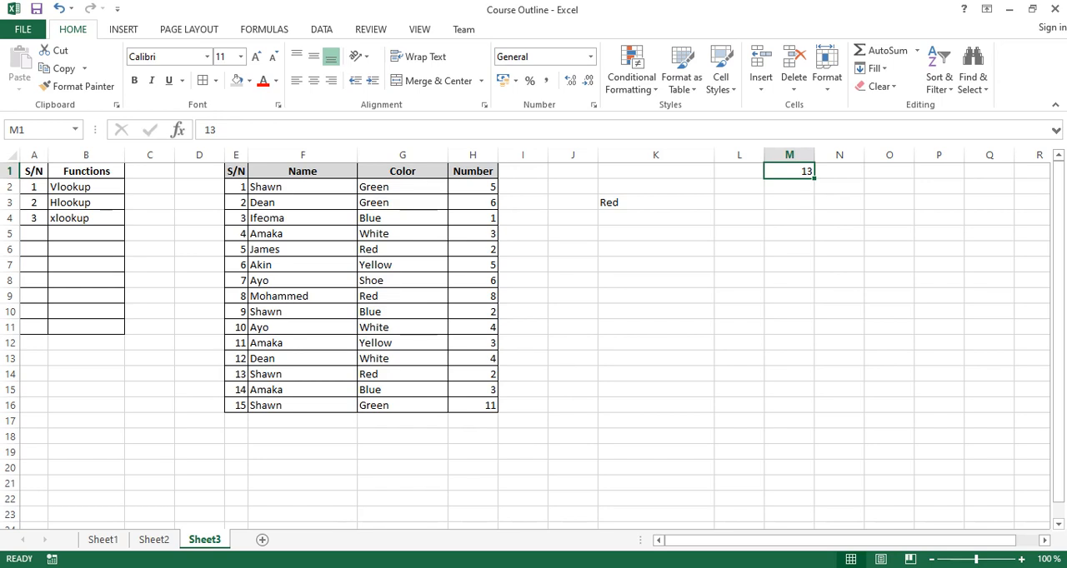
Clear the contents of K1:M8, including the trial lookup formula and its lookup value.
{"action": "left_click_drag", "start_coordinate": [655, 171], "coordinate": [789, 280]}
{"action": "left_click", "coordinate": [789, 280]}
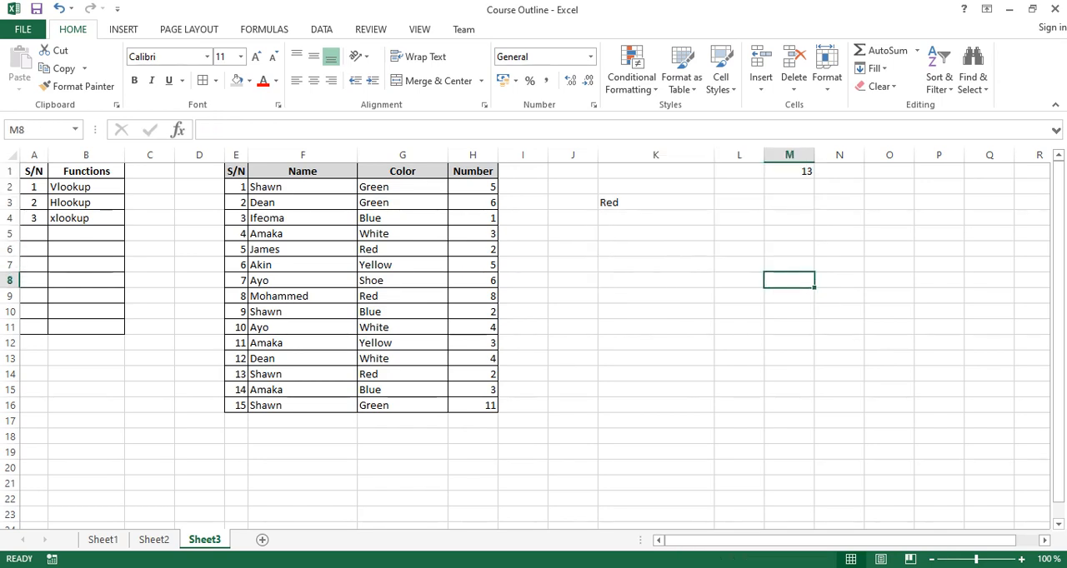
{"action": "left_click_drag", "start_coordinate": [655, 171], "coordinate": [789, 280]}
{"action": "key", "text": "Delete"}
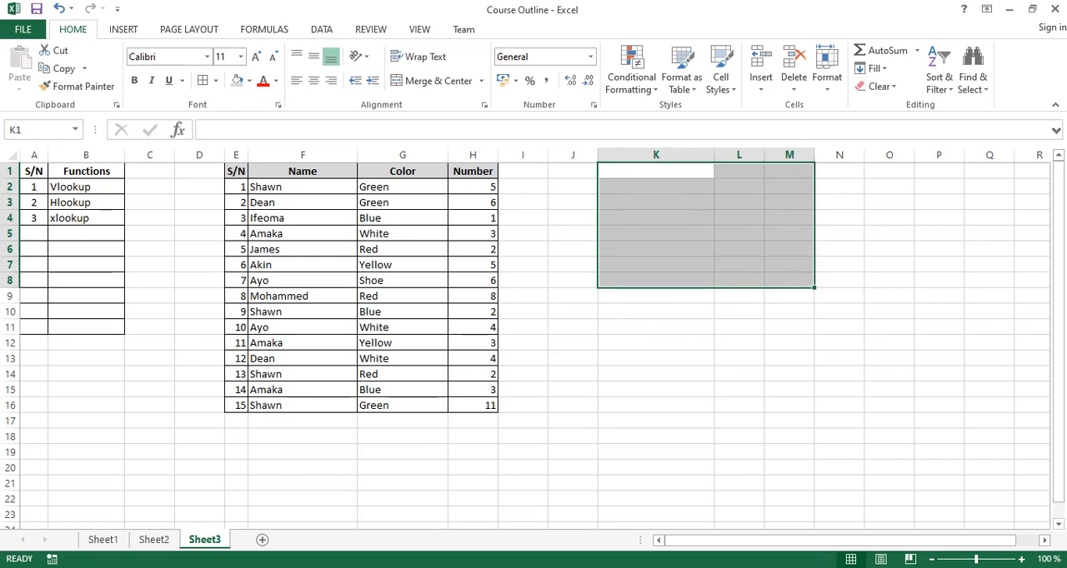
Enter the heading Input in K2, narrow column K to fit it and widen column L.
{"action": "left_click", "coordinate": [655, 171]}
{"action": "left_click", "coordinate": [655, 203]}
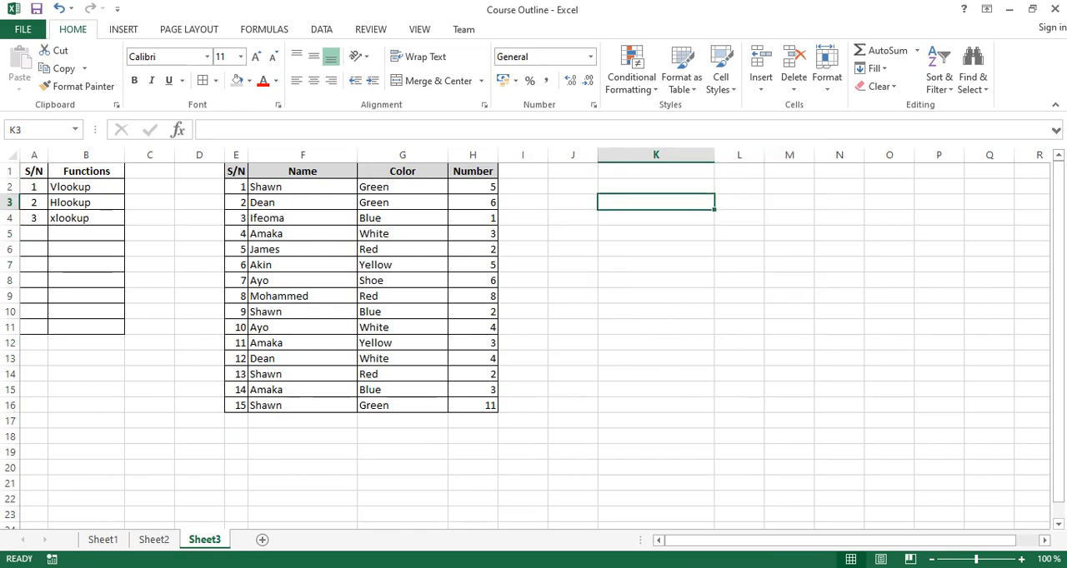
{"action": "left_click", "coordinate": [655, 187]}
{"action": "type", "text": "S/"}
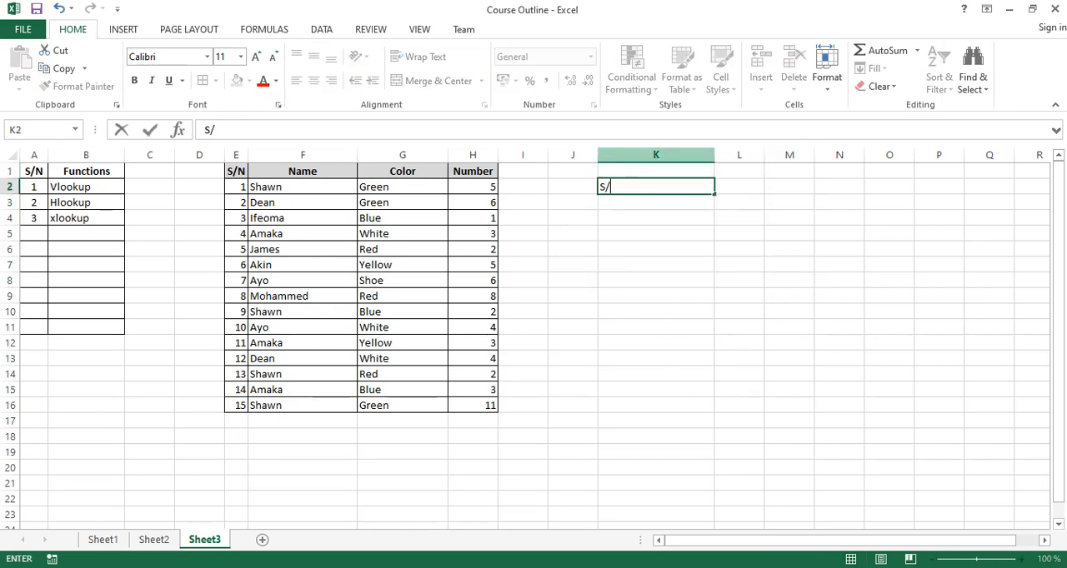
{"action": "key", "text": "BackSpace"}
{"action": "type", "text": "Input"}
{"action": "key", "text": "Tab"}
{"action": "left_click_drag", "start_coordinate": [713, 156], "coordinate": [754, 155]}
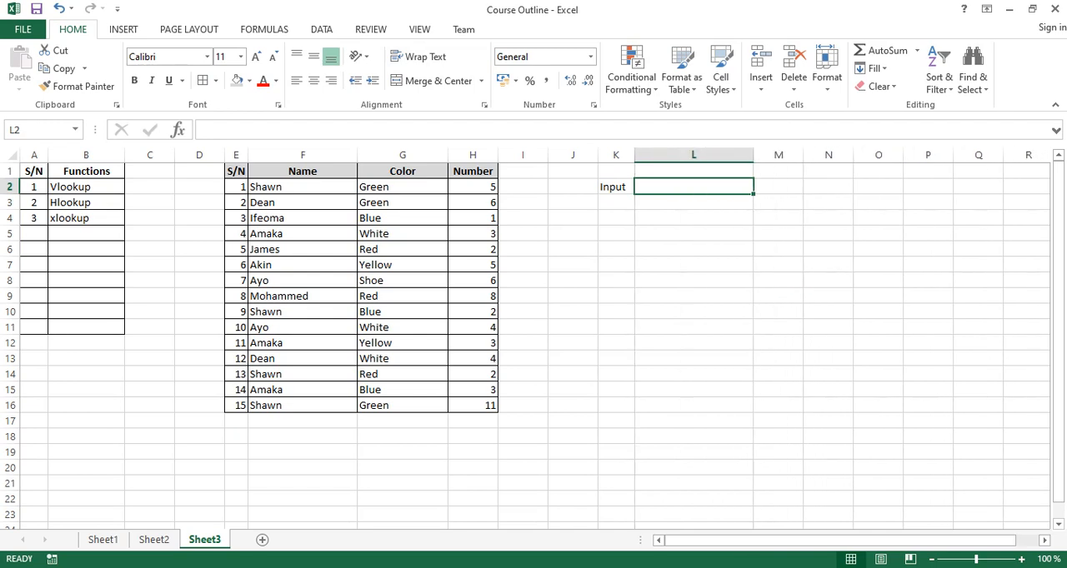
Add the headings Name, Color and Number in L2, M2 and N2, and widen columns M and N.
{"action": "type", "text": "Name"}
{"action": "key", "text": "Tab"}
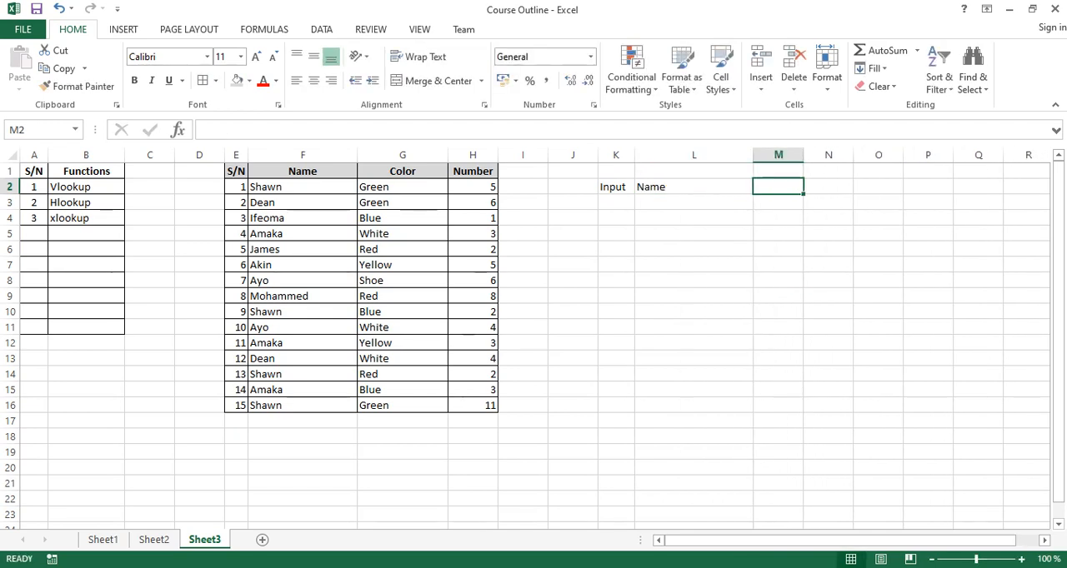
{"action": "type", "text": "Color"}
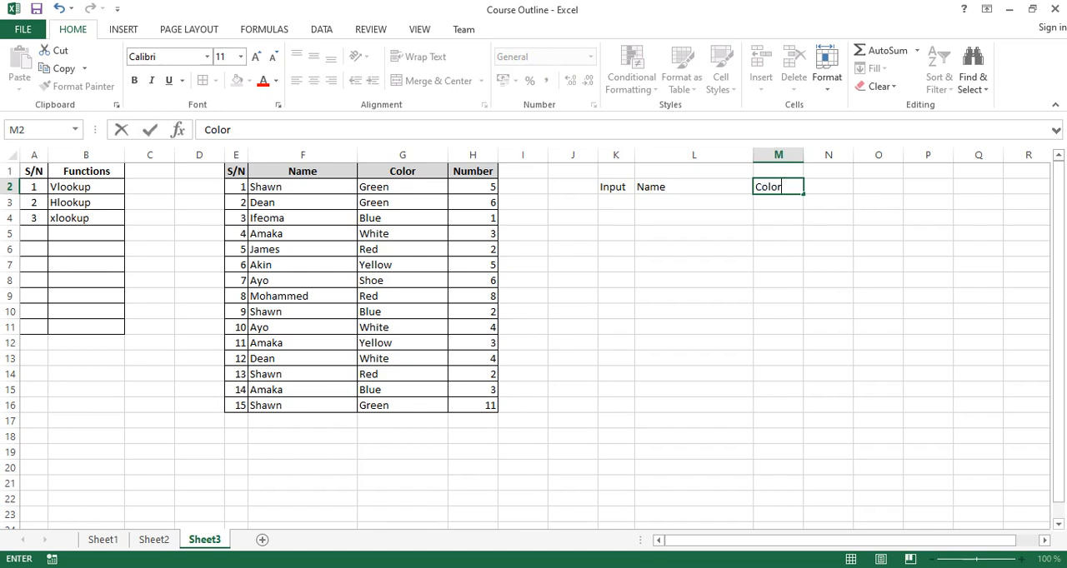
{"action": "key", "text": "Tab"}
{"action": "type", "text": "Number"}
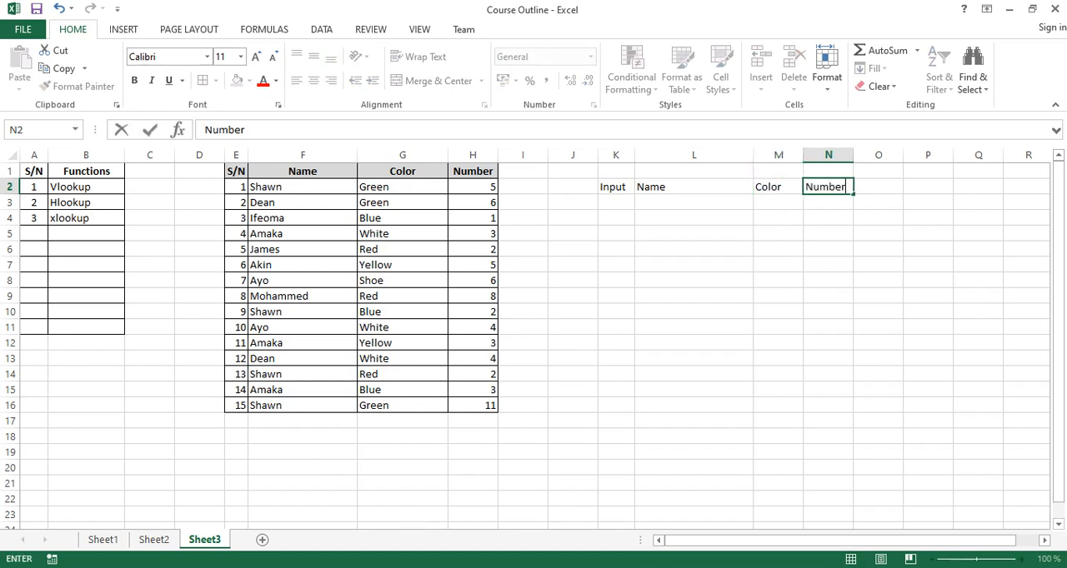
{"action": "key", "text": "Return"}
{"action": "left_click_drag", "start_coordinate": [803, 155], "coordinate": [897, 155]}
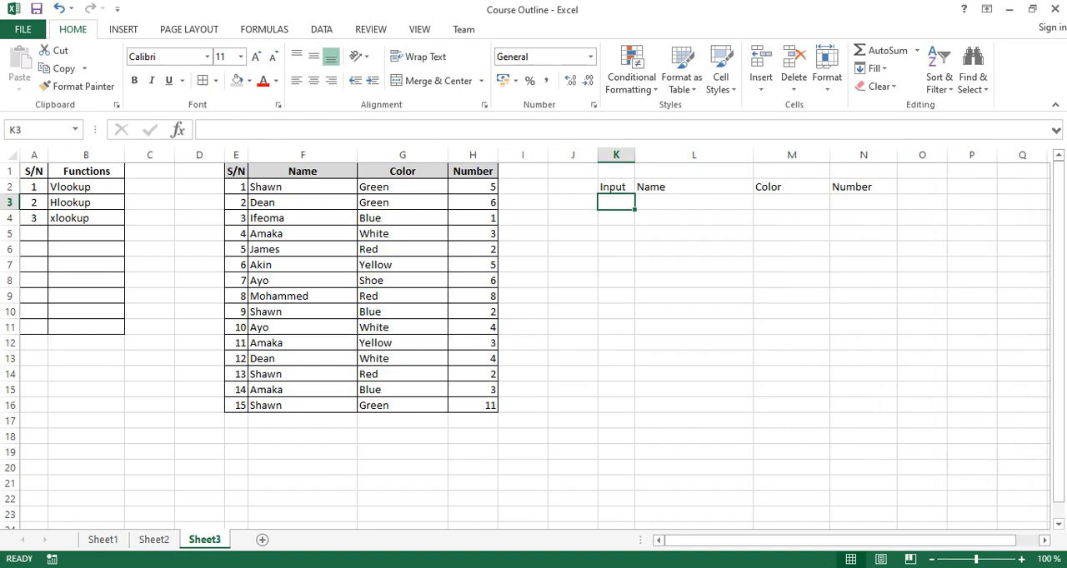
Enter =VLOOKUP(K3,E2:H16,2,FALSE) in L3 to look up the name for the serial number in K3.
{"action": "left_click", "coordinate": [693, 203]}
{"action": "type", "text": "=vl"}
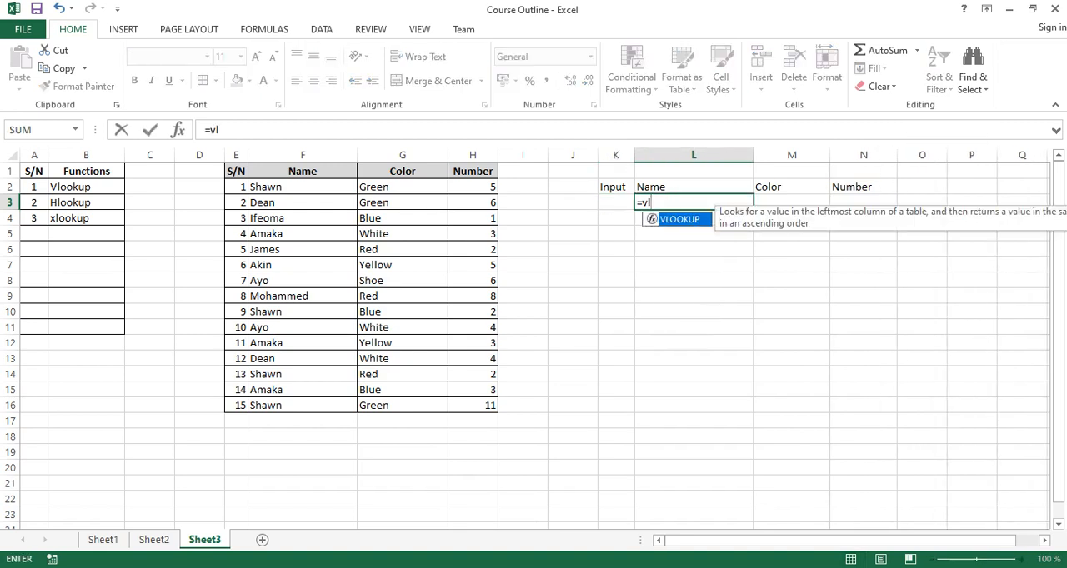
{"action": "key", "text": "Tab"}
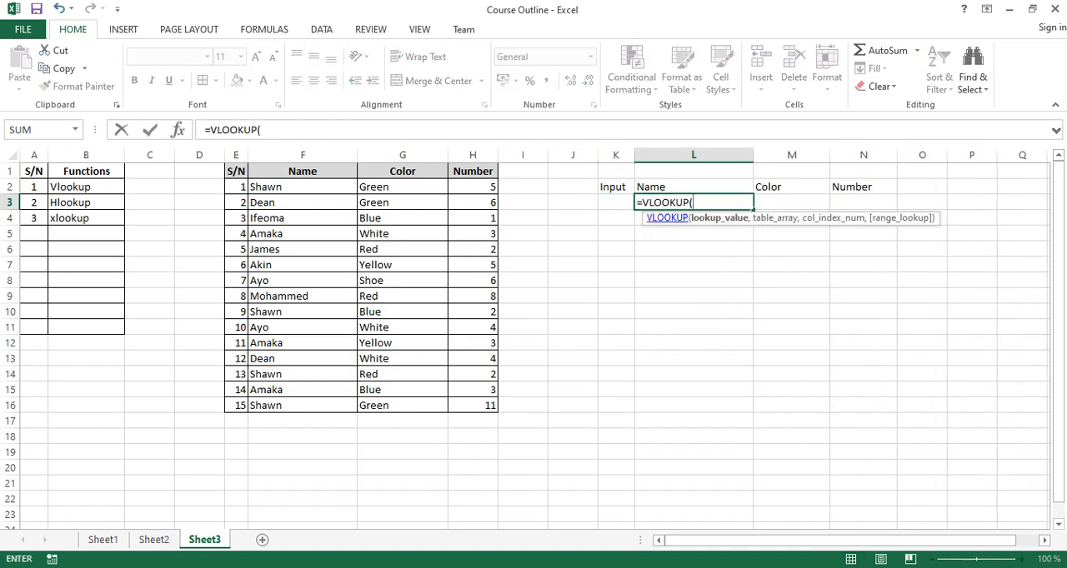
{"action": "left_click", "coordinate": [616, 202]}
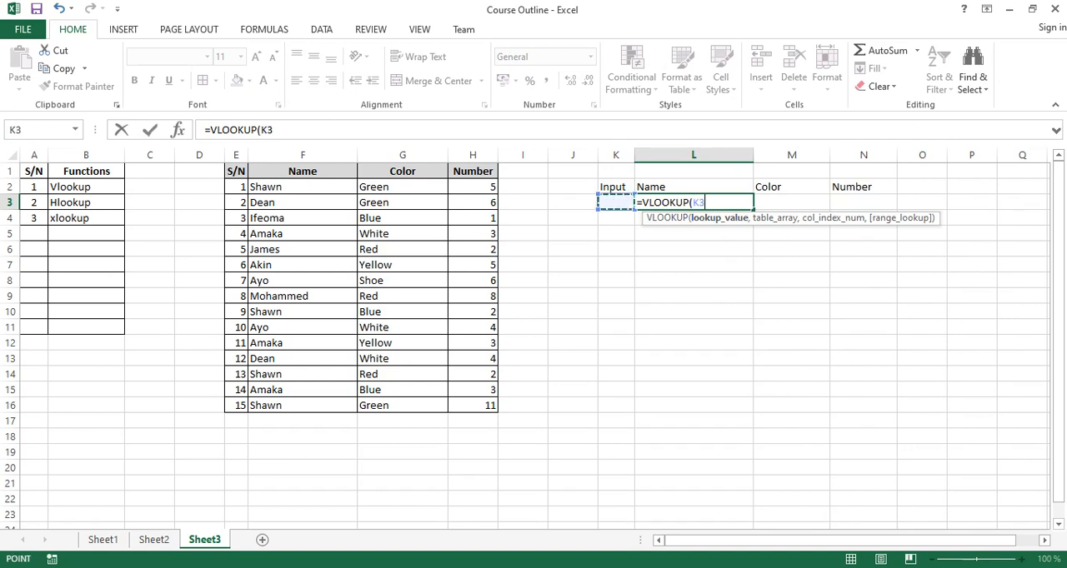
{"action": "type", "text": ","}
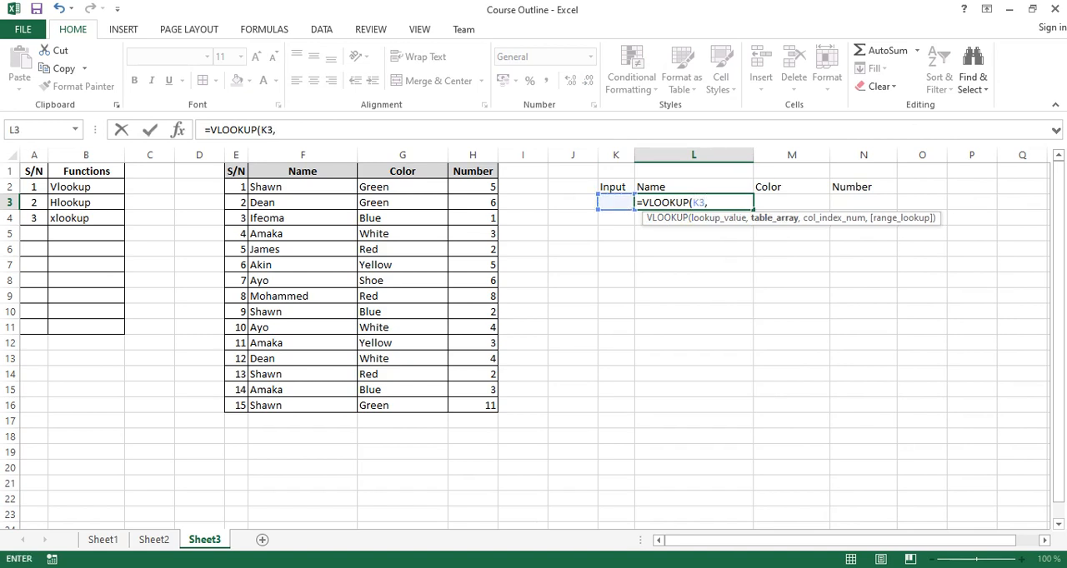
{"action": "left_click_drag", "start_coordinate": [238, 186], "coordinate": [492, 408]}
{"action": "type", "text": ","}
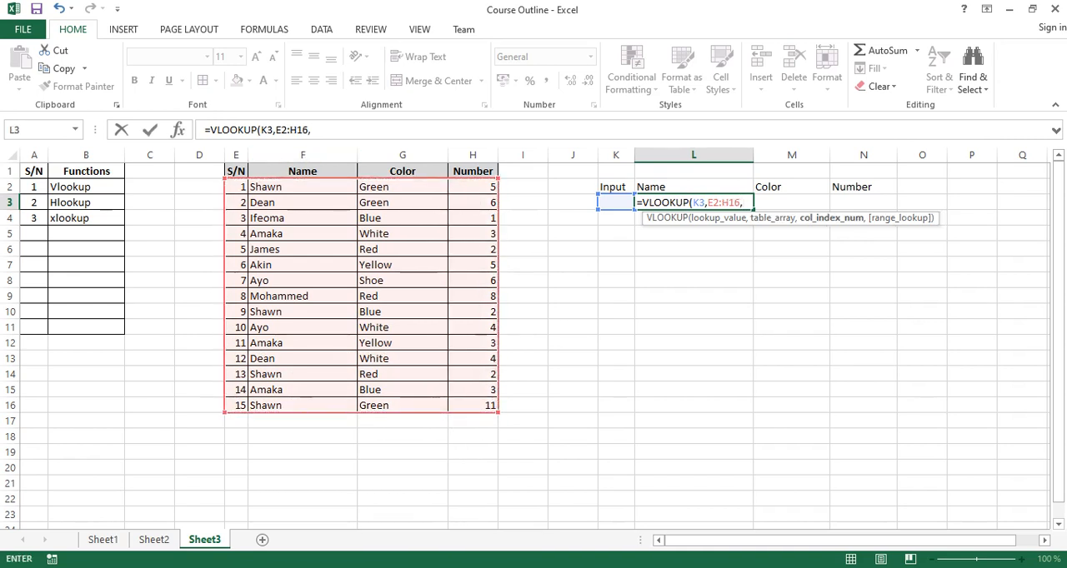
{"action": "type", "text": "2,"}
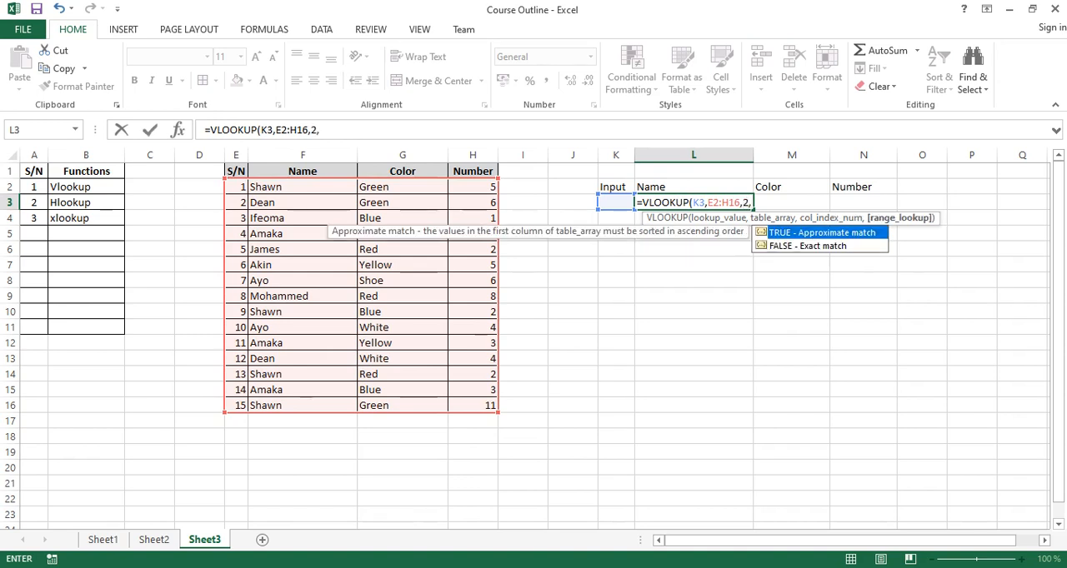
{"action": "key", "text": "Down"}
{"action": "key", "text": "Tab"}
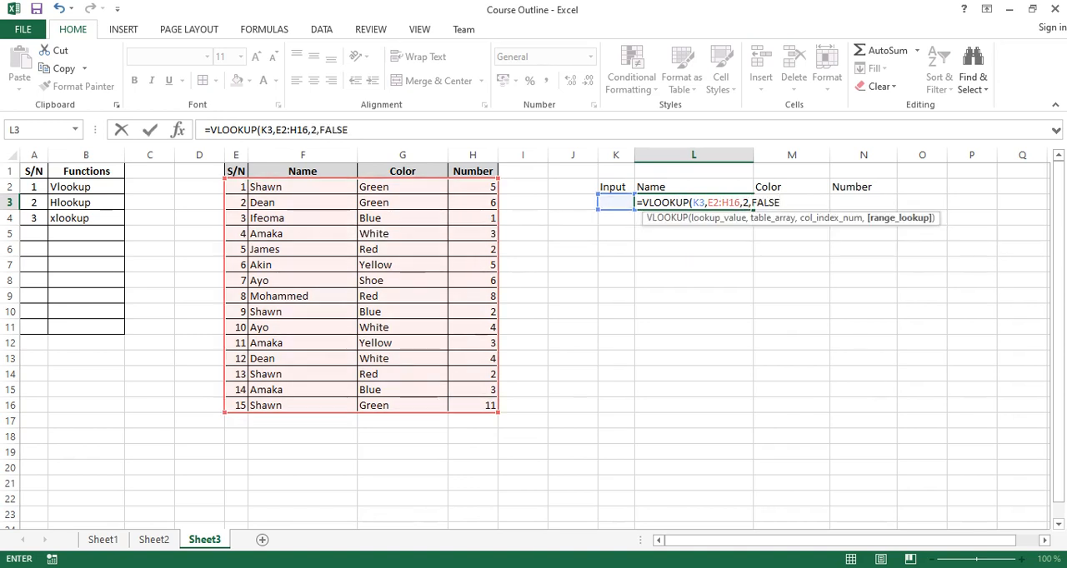
{"action": "key", "text": "Return"}
Copy the full text of the VLOOKUP formula in L3, leaving the formula as it is.
{"action": "key", "text": "Up"}
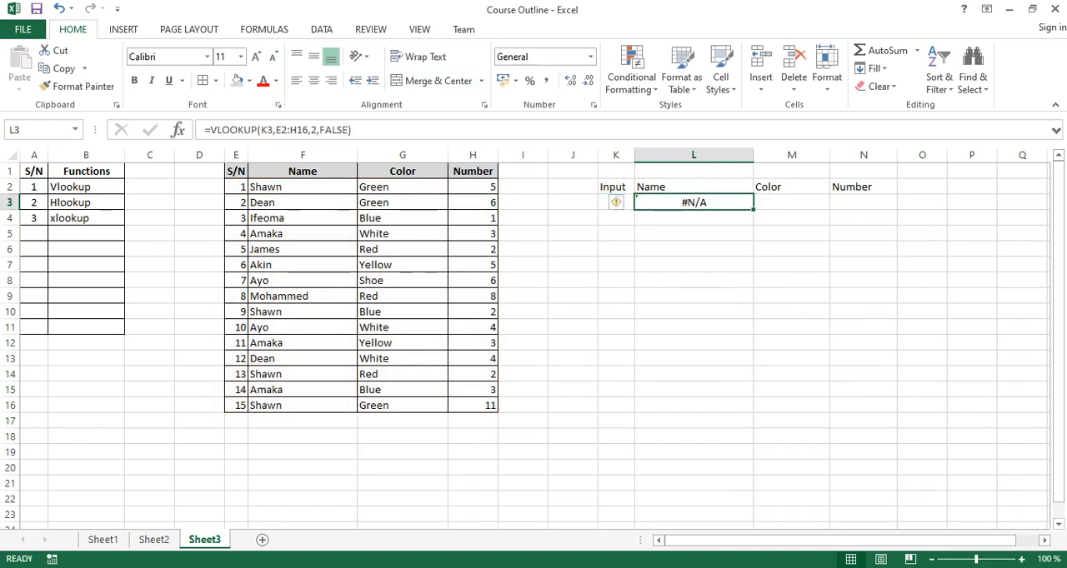
{"action": "key", "text": "F2"}
{"action": "key", "text": "shift+Home"}
{"action": "key", "text": "ctrl+c"}
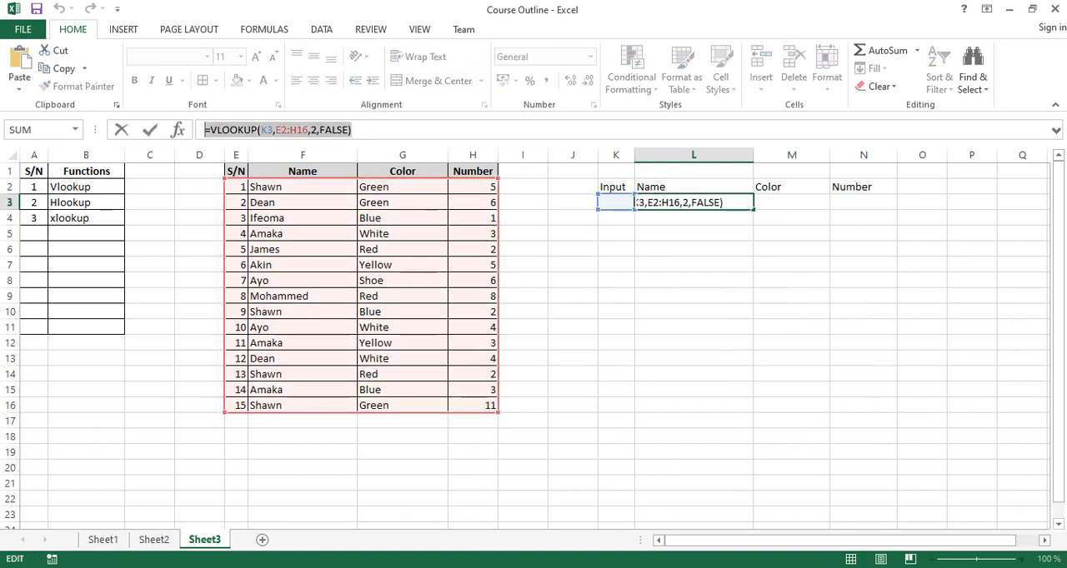
{"action": "key", "text": "Escape"}
{"action": "key", "text": "Left"}
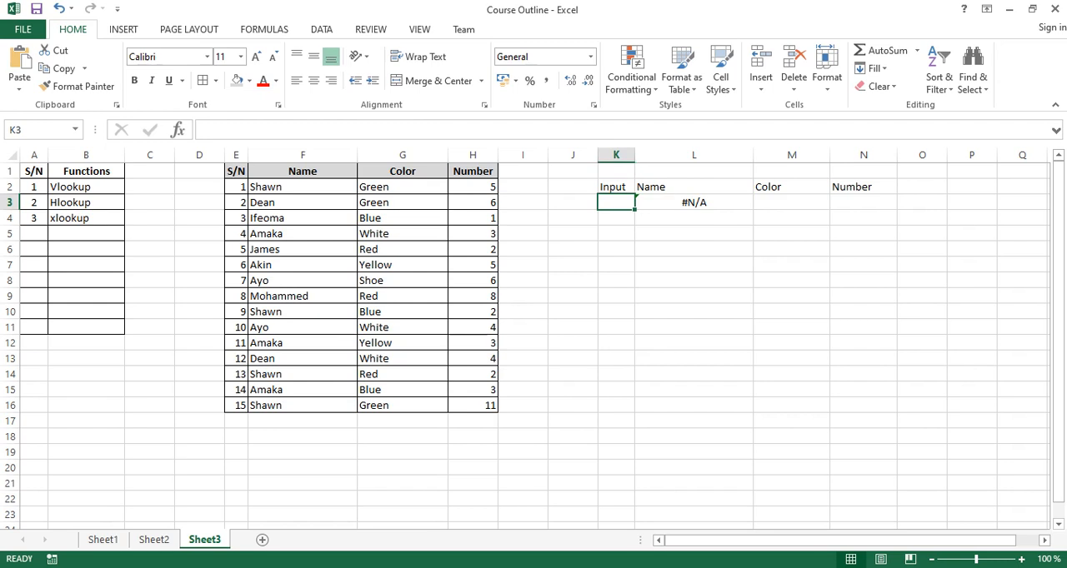
Clear the first serial number in E2 and enter 1 there again.
{"action": "left_click", "coordinate": [236, 187]}
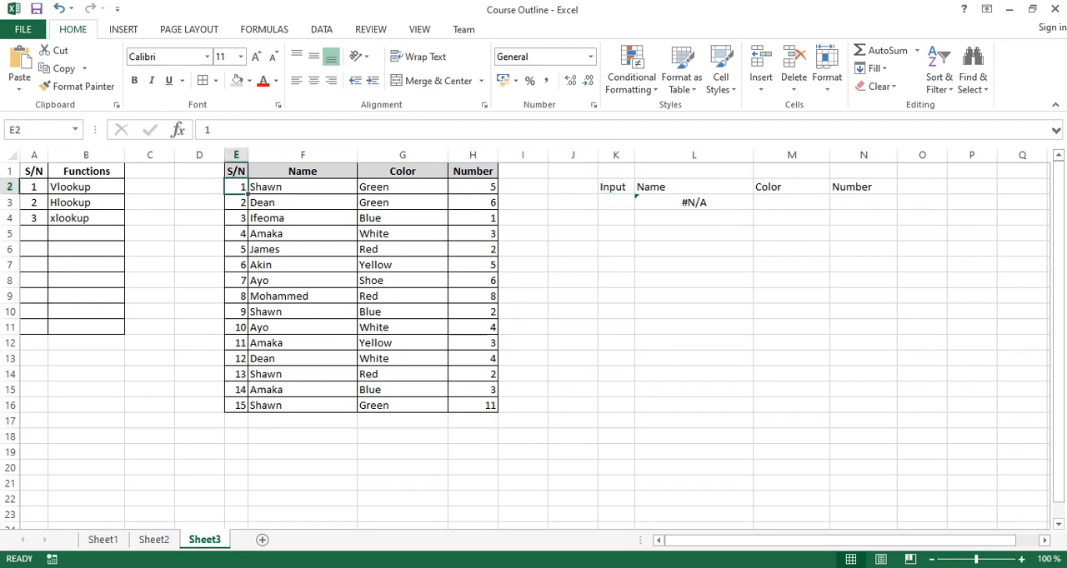
{"action": "key", "text": "Delete"}
{"action": "key", "text": "Down"}
{"action": "key", "text": "Up"}
{"action": "left_click", "coordinate": [616, 203]}
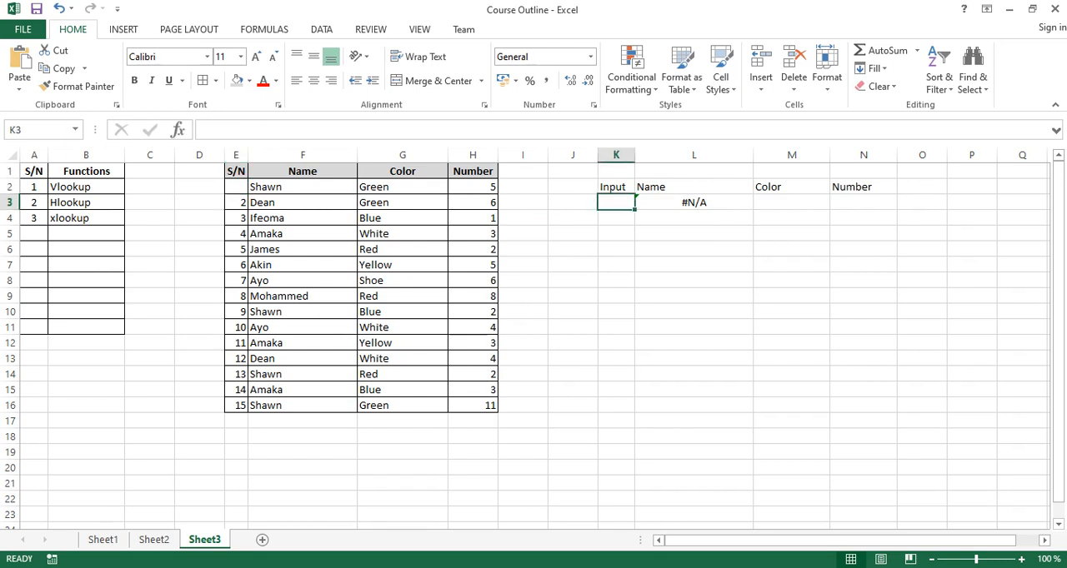
{"action": "left_click", "coordinate": [236, 187]}
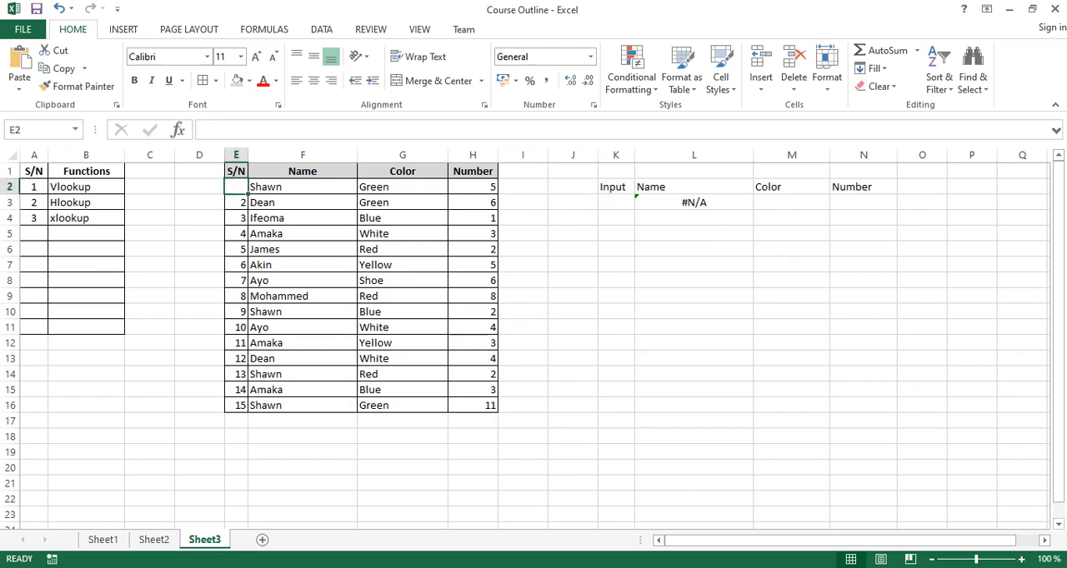
{"action": "type", "text": "1"}
{"action": "left_click", "coordinate": [864, 249]}
Paste the copied VLOOKUP formula into M3 under Color and set its column index to 3.
{"action": "left_click", "coordinate": [791, 203]}
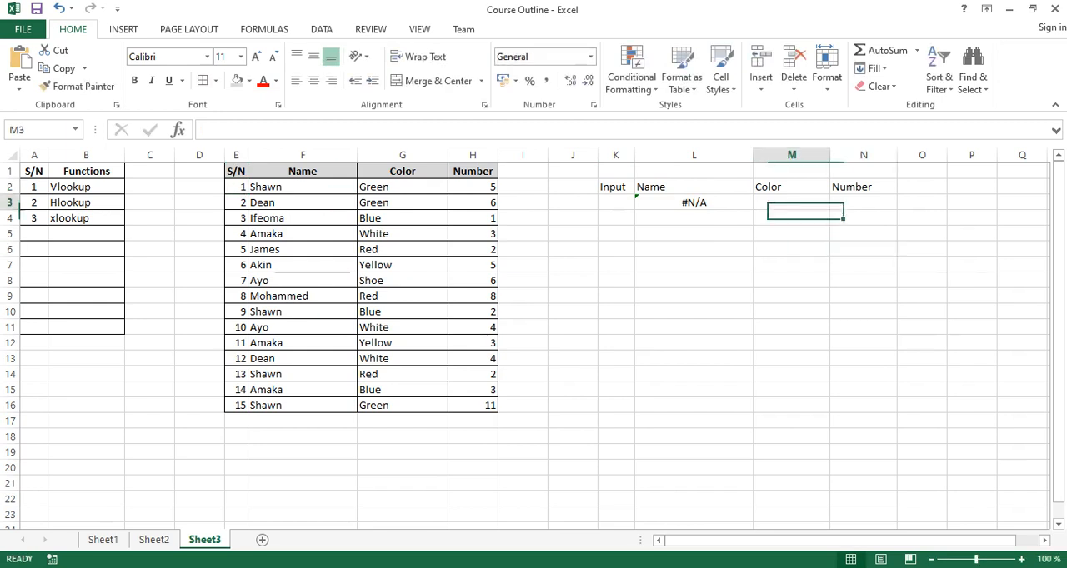
{"action": "left_click", "coordinate": [350, 130]}
{"action": "key", "text": "ctrl+v"}
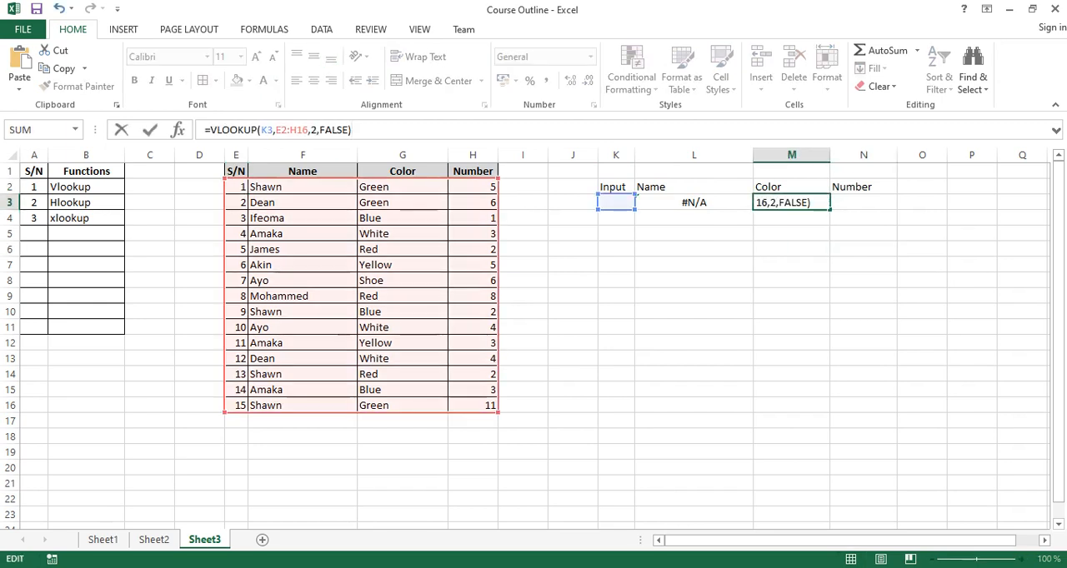
{"action": "left_click_drag", "start_coordinate": [316, 130], "coordinate": [311, 130]}
{"action": "type", "text": "3"}
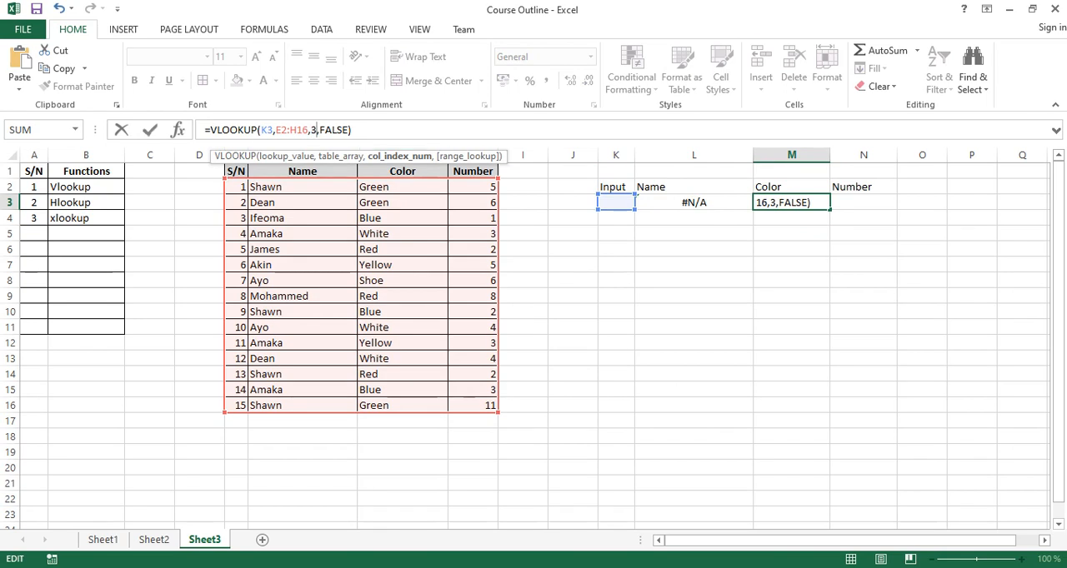
{"action": "key", "text": "Return"}
Paste the copied VLOOKUP formula into N3 under Number and set its column index to 4.
{"action": "left_click", "coordinate": [864, 202]}
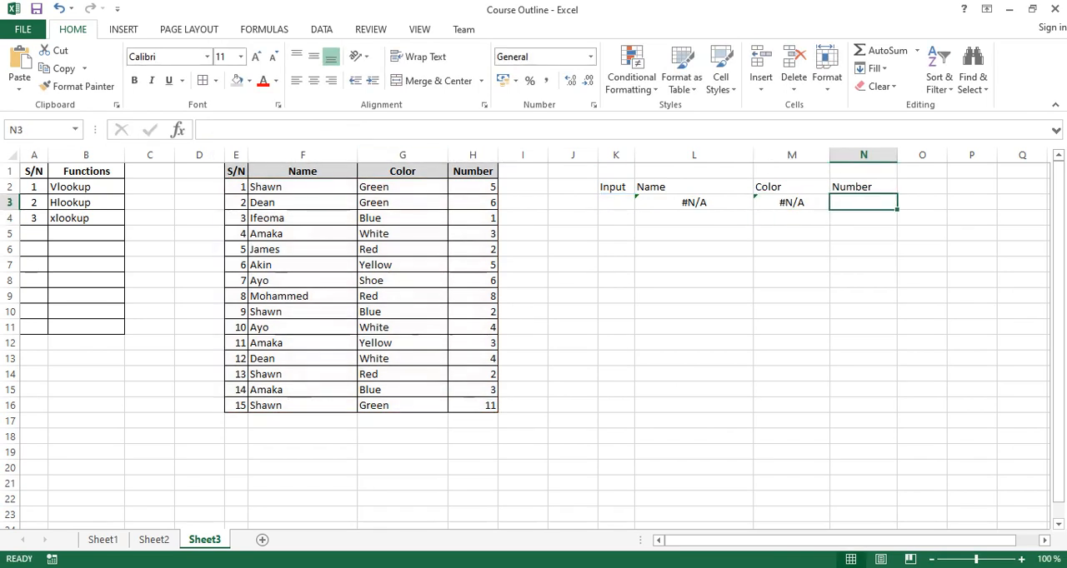
{"action": "left_click", "coordinate": [366, 130]}
{"action": "key", "text": "ctrl+v"}
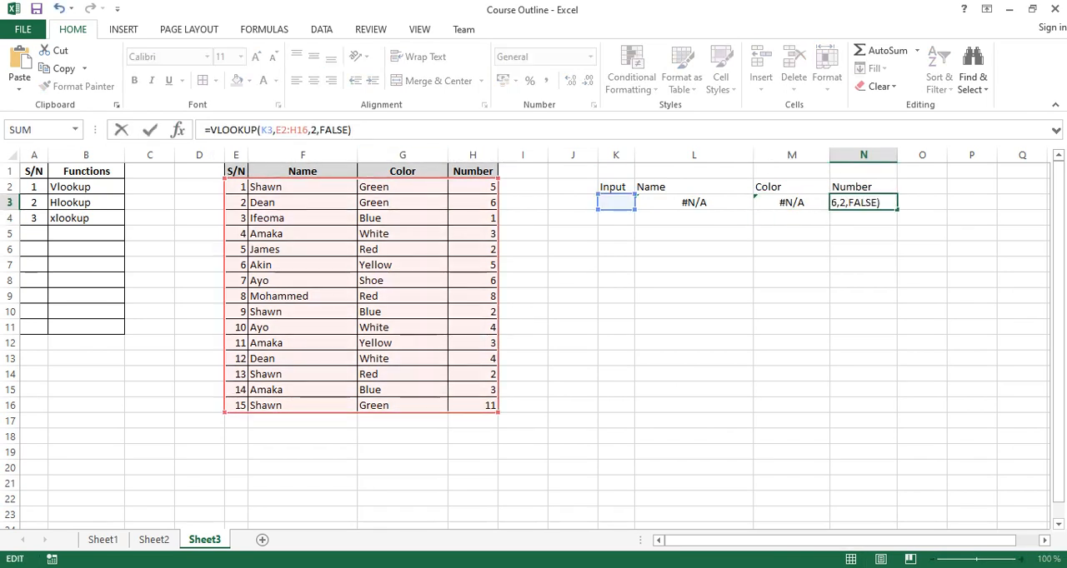
{"action": "left_click", "coordinate": [311, 130]}
{"action": "type", "text": "4"}
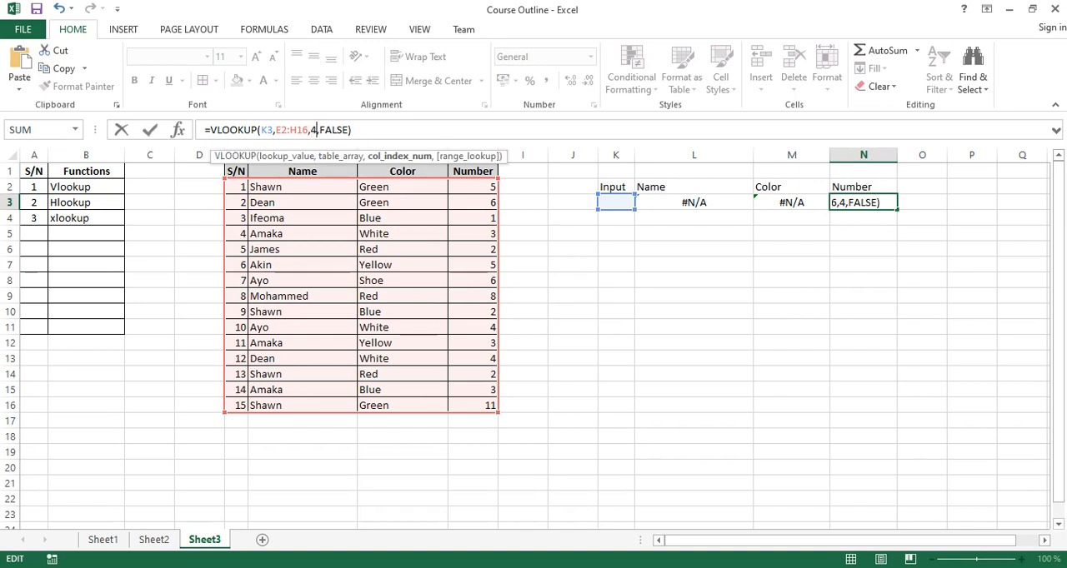
{"action": "key", "text": "Return"}
Enter the serial number 1 as the lookup value in K3 under Input.
{"action": "left_click", "coordinate": [616, 187]}
{"action": "key", "text": "Down"}
{"action": "type", "text": "1"}
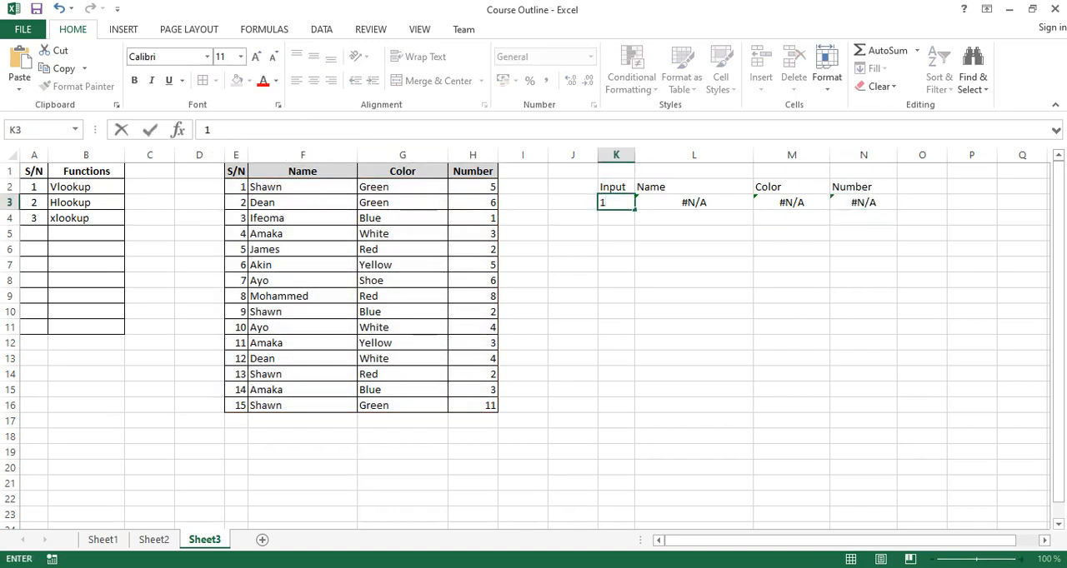
{"action": "key", "text": "Return"}
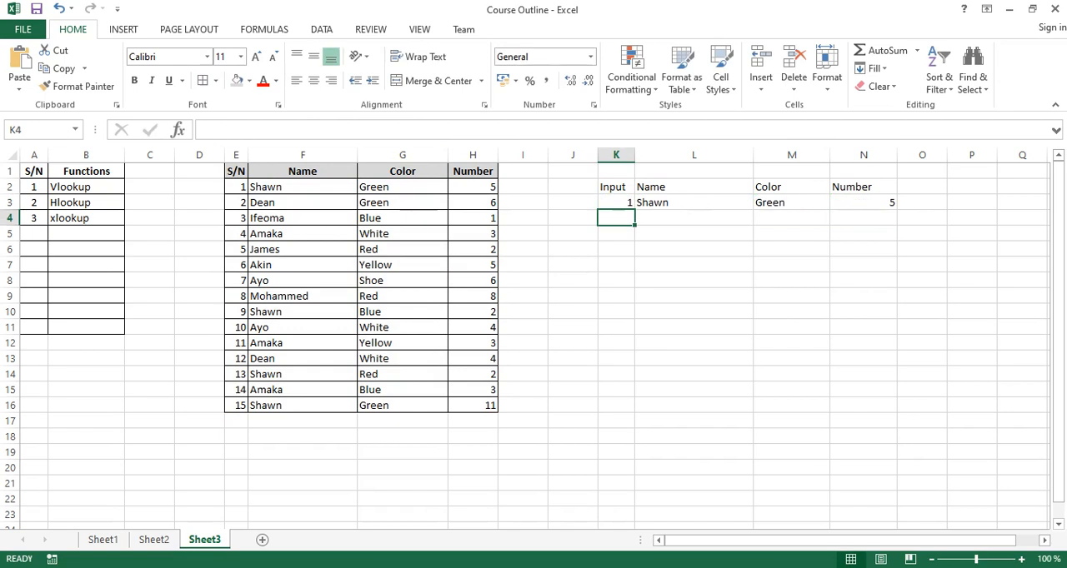
Change the lookup value in K3 to 10 and widen column K slightly.
{"action": "key", "text": "Up"}
{"action": "type", "text": "10"}
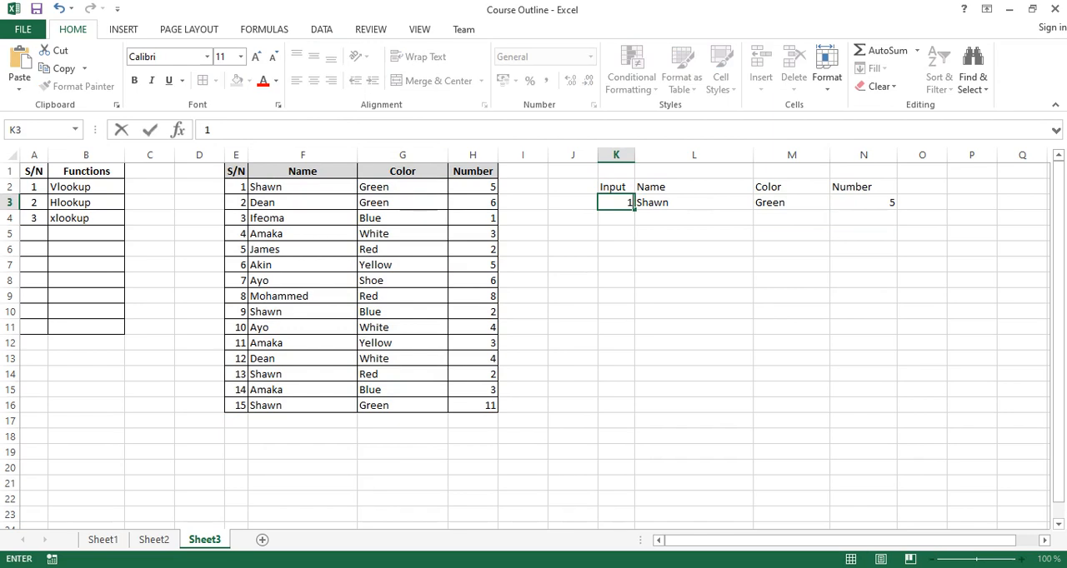
{"action": "key", "text": "Return"}
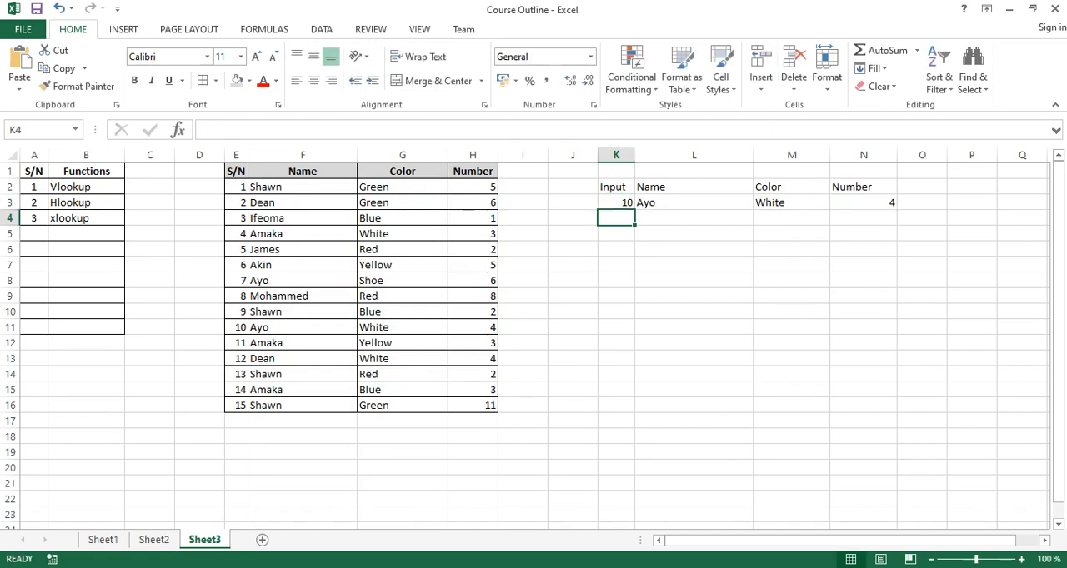
{"action": "left_click_drag", "start_coordinate": [635, 155], "coordinate": [642, 155]}
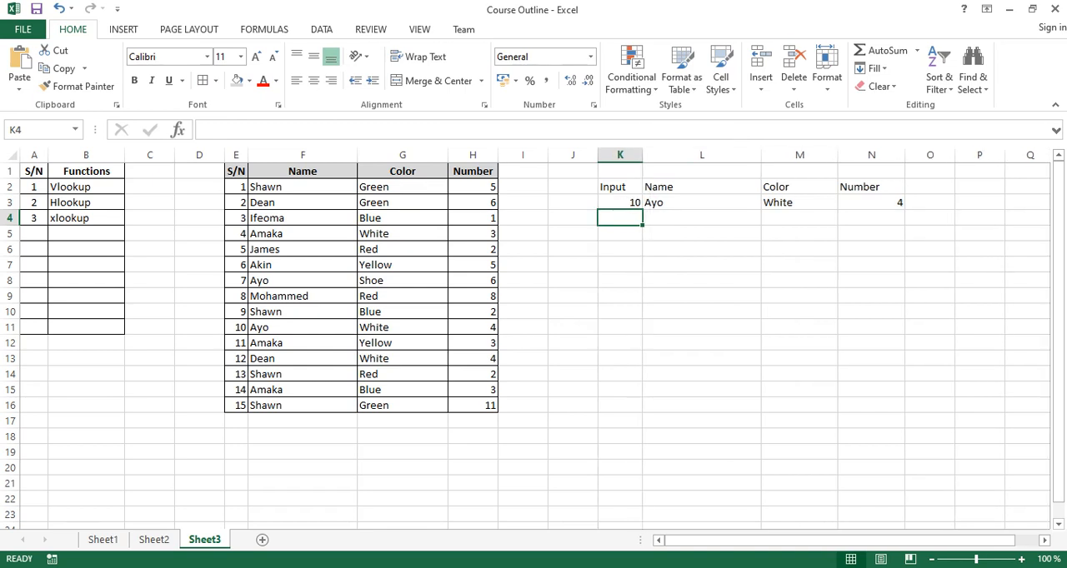
Change the serial number in E6 to 10 so that it duplicates the one in E11.
{"action": "left_click", "coordinate": [621, 202]}
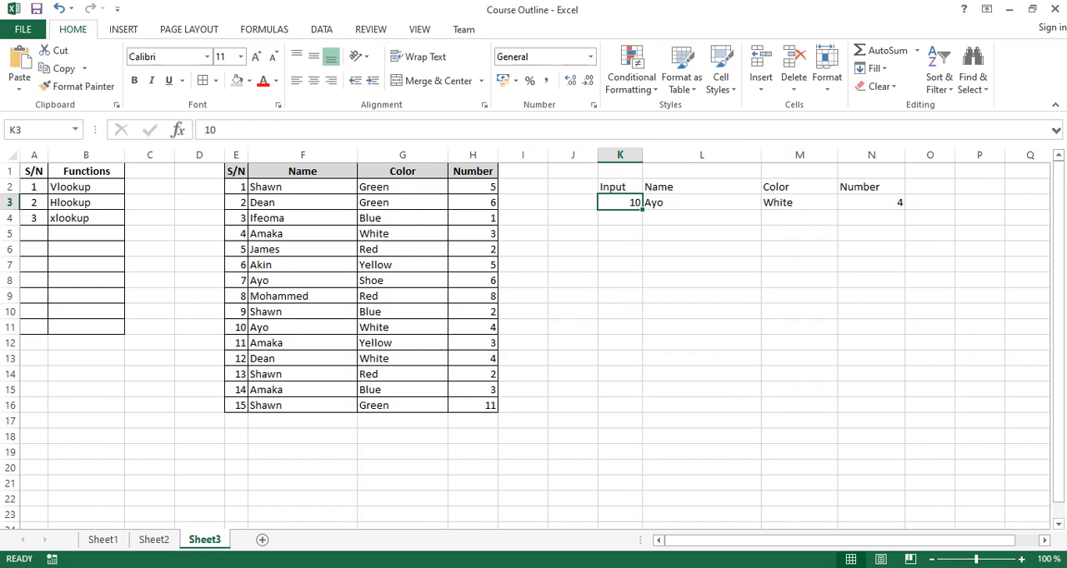
{"action": "left_click", "coordinate": [238, 249]}
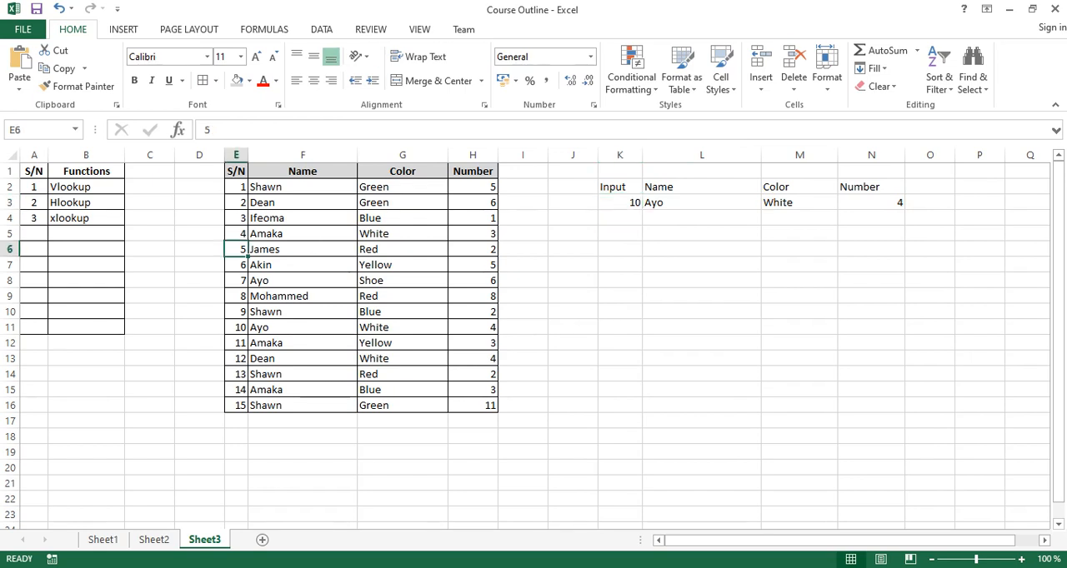
{"action": "type", "text": "10"}
{"action": "key", "text": "Return"}
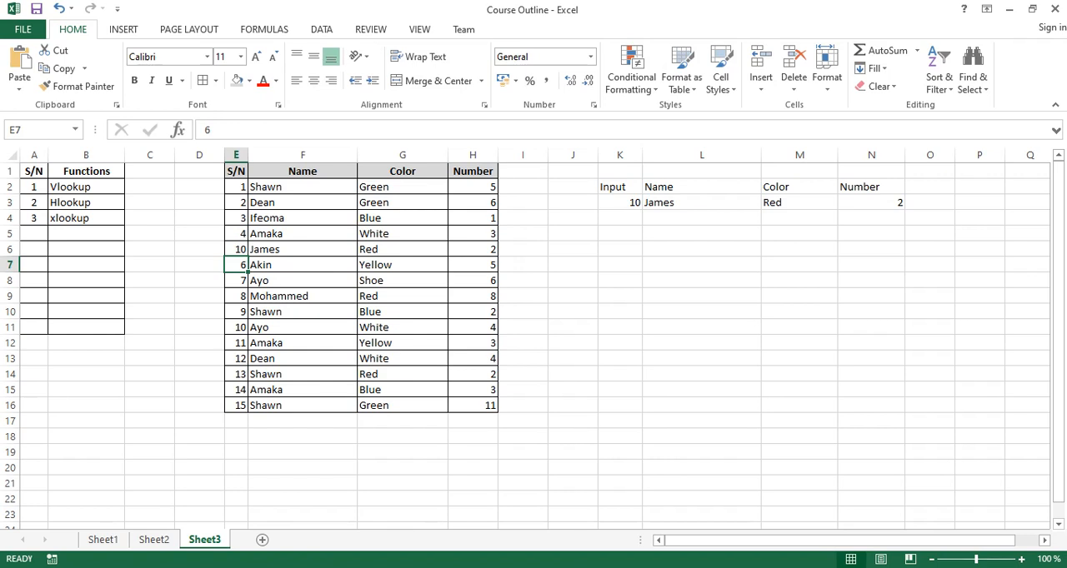
Compare the two source rows with serial number 10, E6:H6 and E11:H11, against the lookup results in K3:N3.
{"action": "left_click", "coordinate": [237, 250]}
{"action": "left_click_drag", "start_coordinate": [237, 249], "coordinate": [473, 249]}
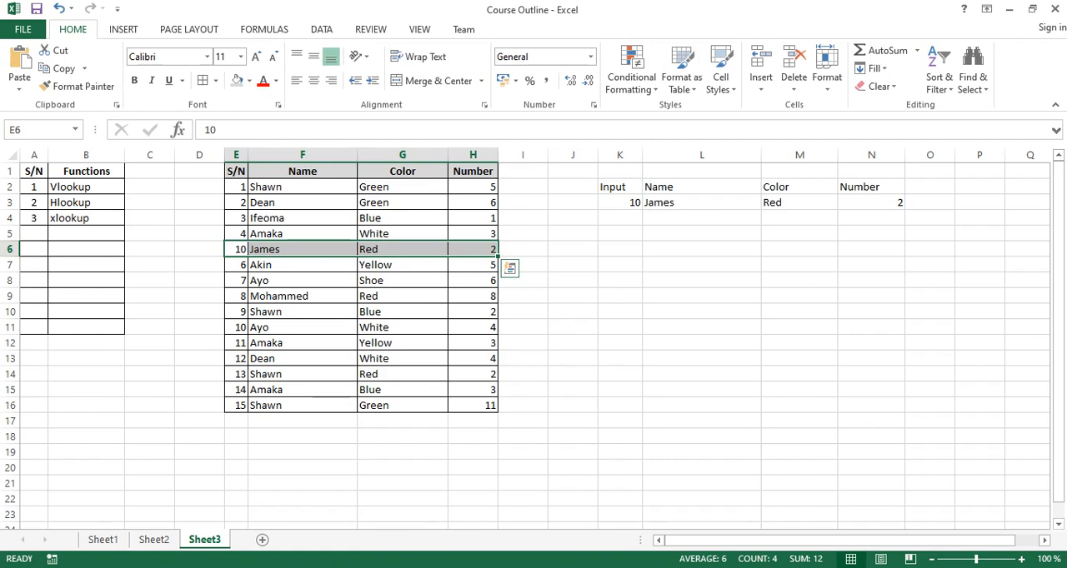
{"action": "left_click", "coordinate": [620, 203]}
{"action": "key", "text": "shift+Right"}
{"action": "key", "text": "shift+Right"}
{"action": "key", "text": "shift+Right"}
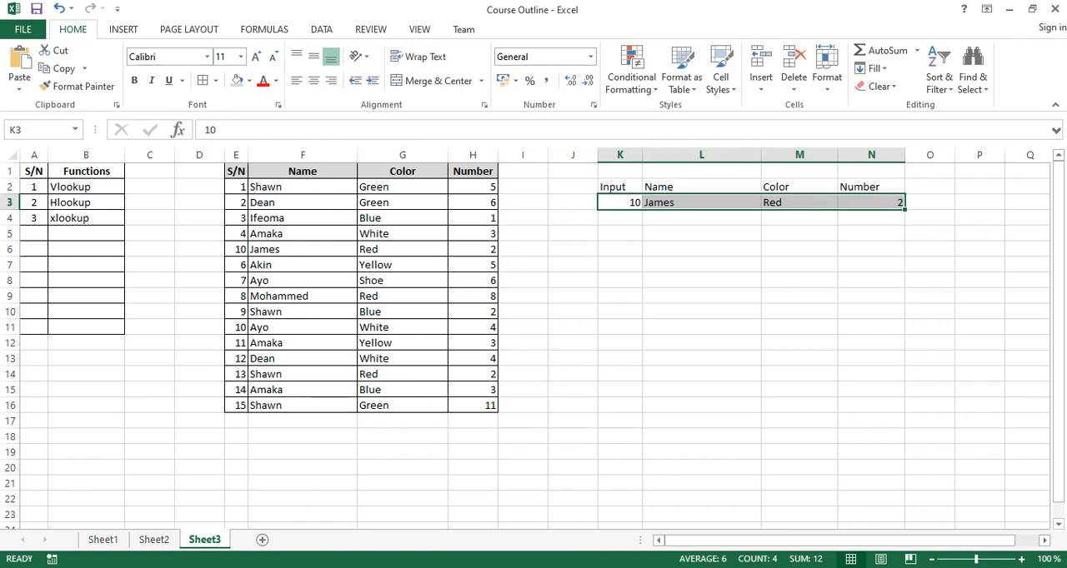
{"action": "left_click_drag", "start_coordinate": [236, 328], "coordinate": [473, 328]}
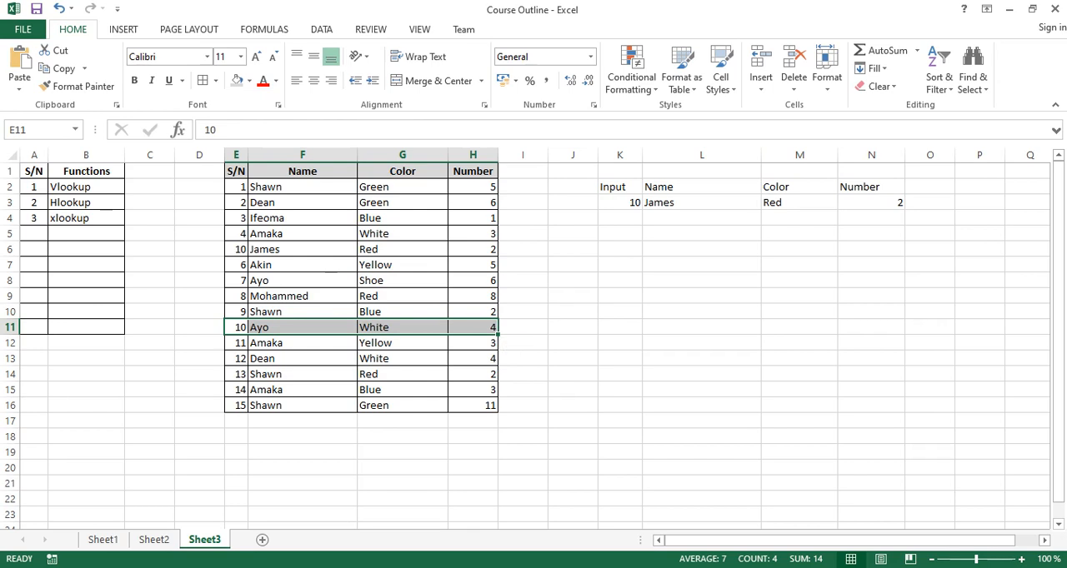
{"action": "left_click", "coordinate": [302, 265]}
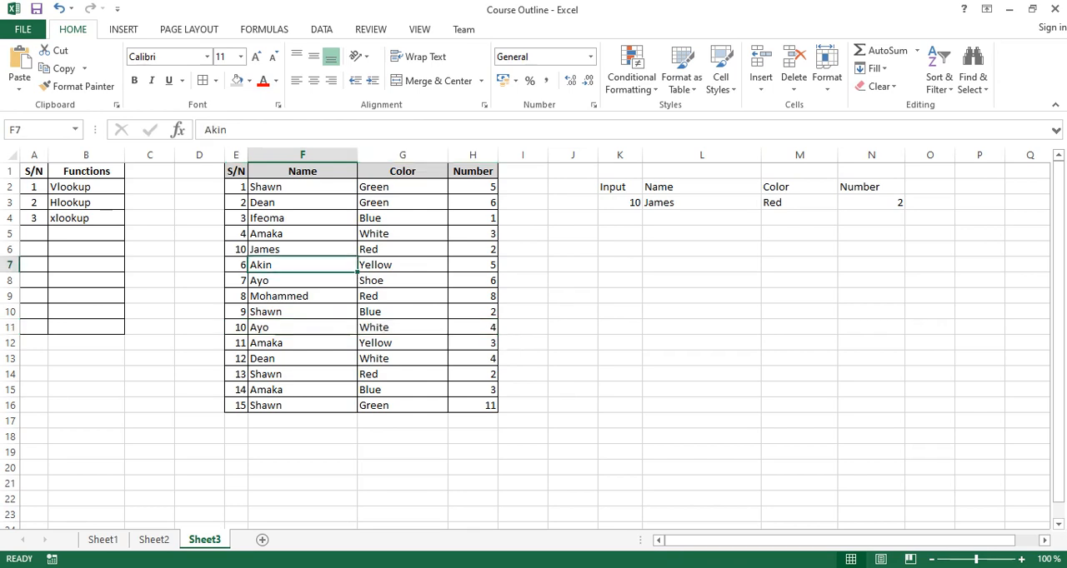
{"action": "left_click_drag", "start_coordinate": [621, 203], "coordinate": [692, 203]}
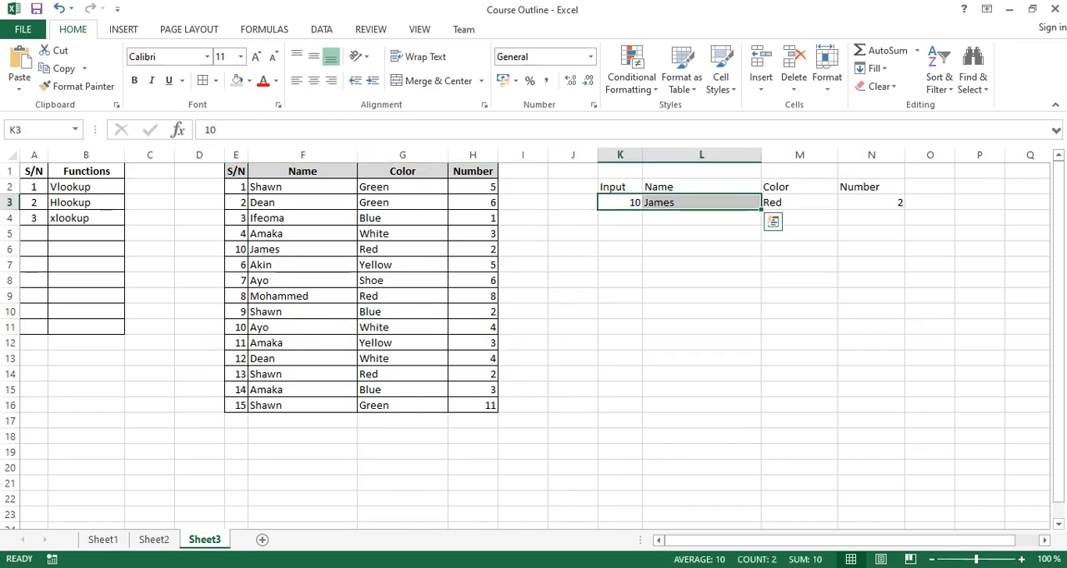
{"action": "left_click", "coordinate": [696, 202]}
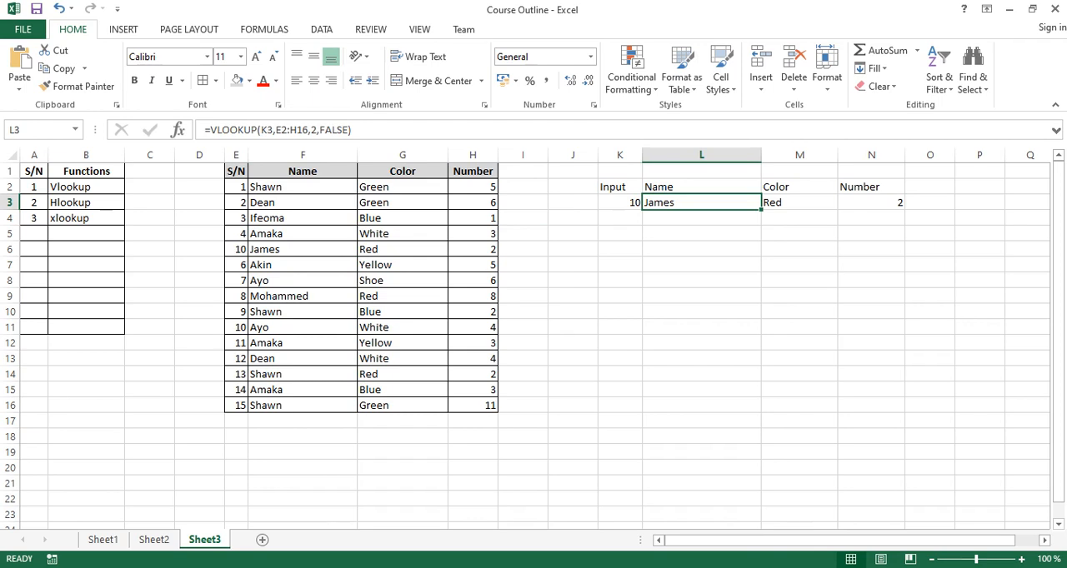
{"action": "left_click", "coordinate": [620, 203]}
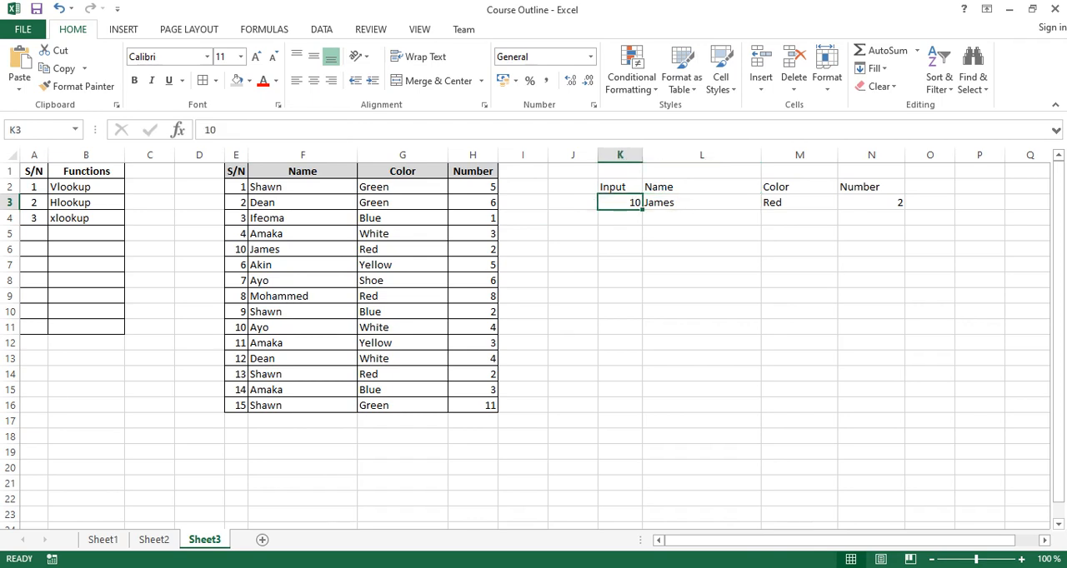
{"action": "left_click", "coordinate": [473, 281]}
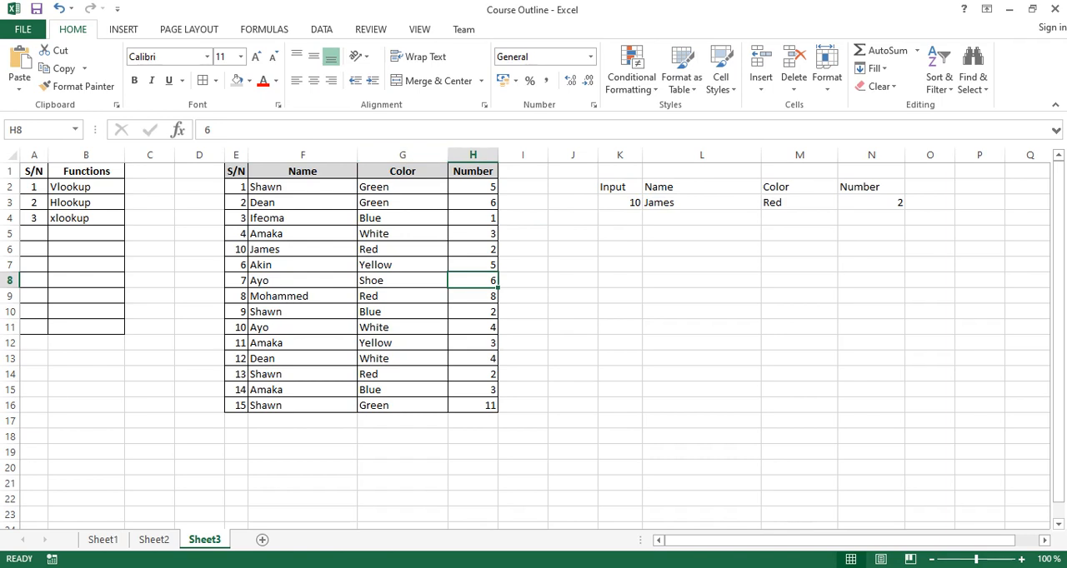
Clear the lookup value and the VLOOKUP results in K3:N3, keeping the headings.
{"action": "left_click", "coordinate": [236, 155]}
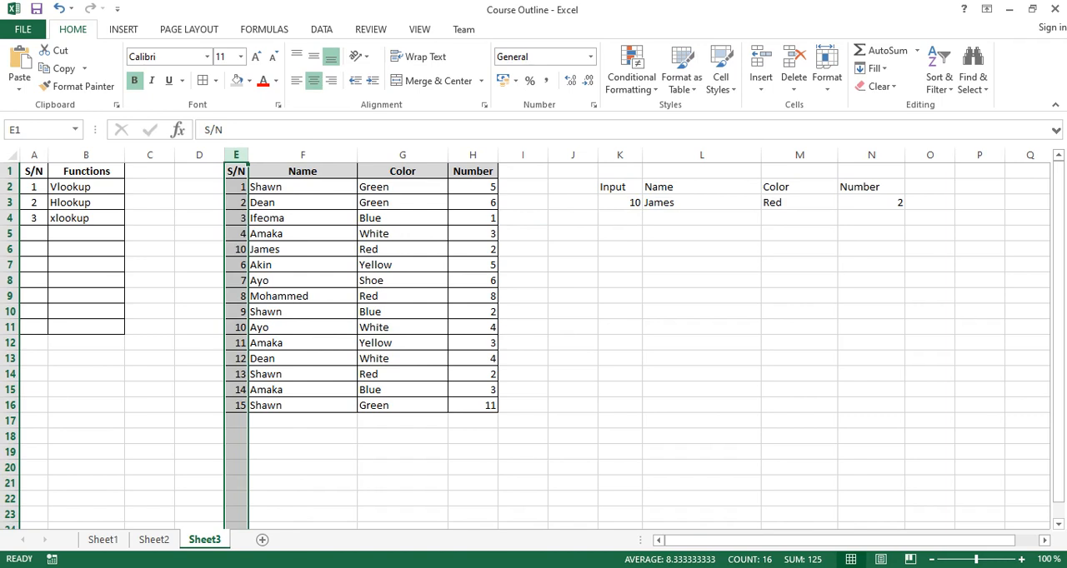
{"action": "left_click", "coordinate": [402, 155]}
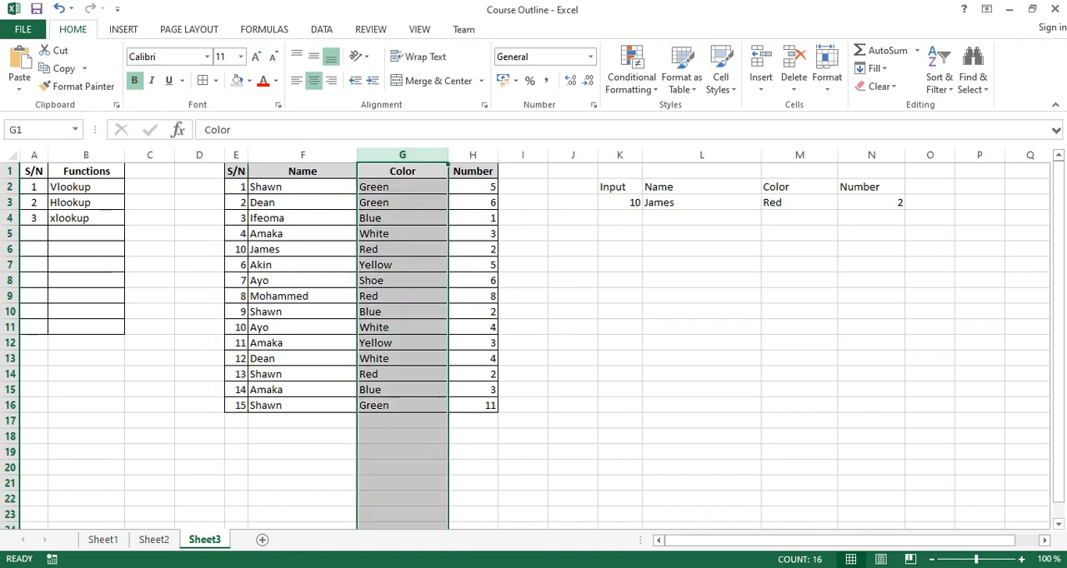
{"action": "left_click_drag", "start_coordinate": [620, 202], "coordinate": [871, 202]}
{"action": "left_click", "coordinate": [799, 202]}
{"action": "left_click_drag", "start_coordinate": [619, 203], "coordinate": [871, 203]}
{"action": "key", "text": "Delete"}
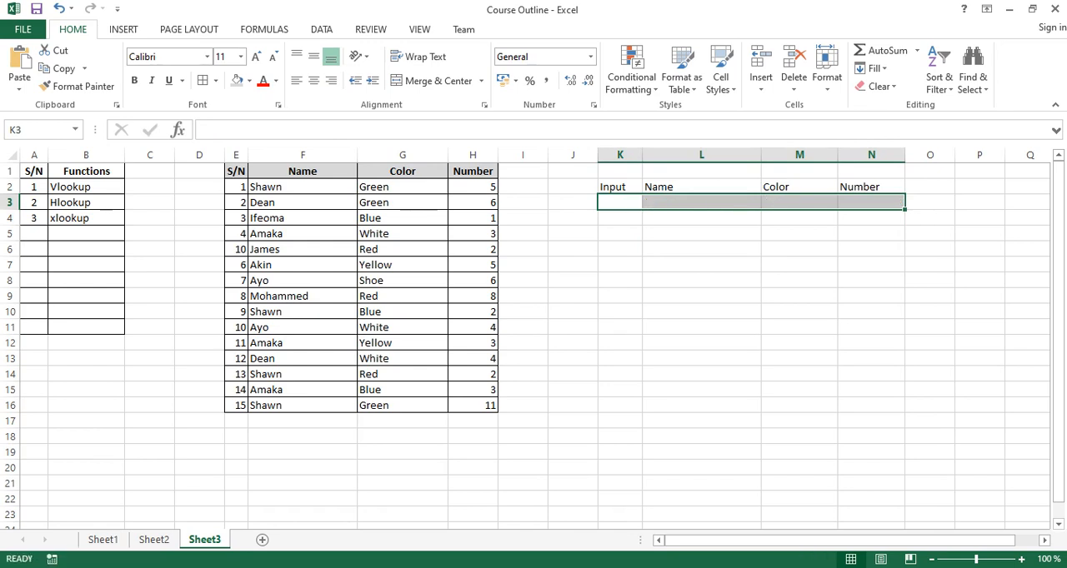
Start a VLOOKUP formula in N3 under Number, using the color cell M3 as the lookup value.
{"action": "left_click", "coordinate": [800, 203]}
{"action": "left_click", "coordinate": [872, 202]}
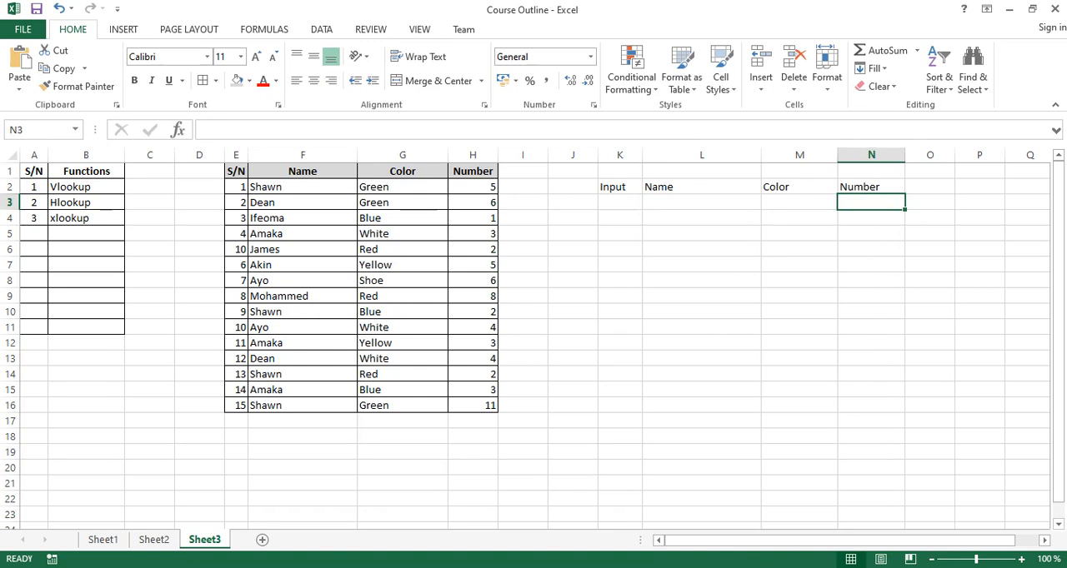
{"action": "type", "text": "="}
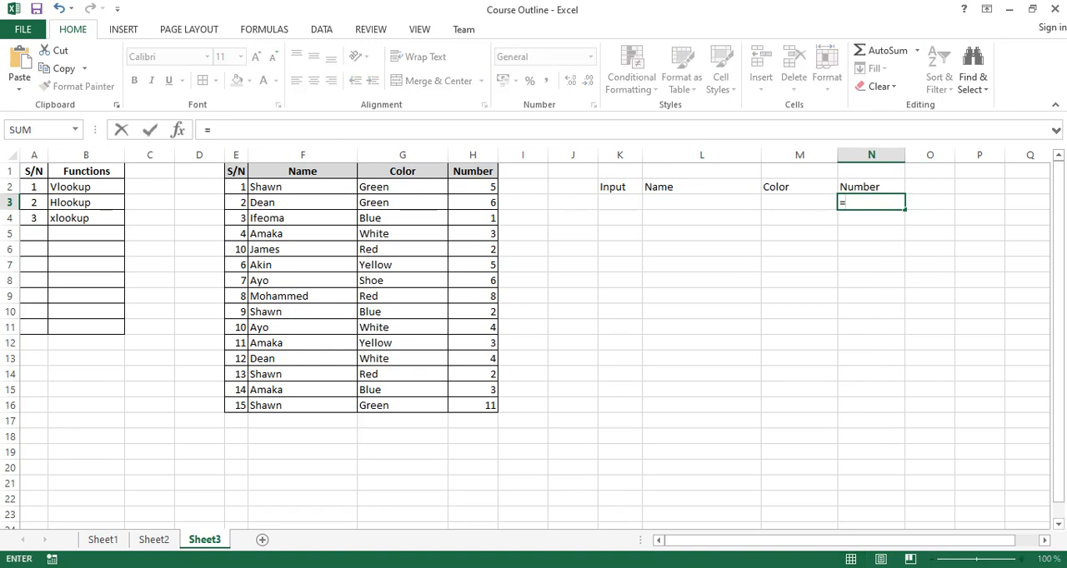
{"action": "type", "text": "vl"}
{"action": "key", "text": "Tab"}
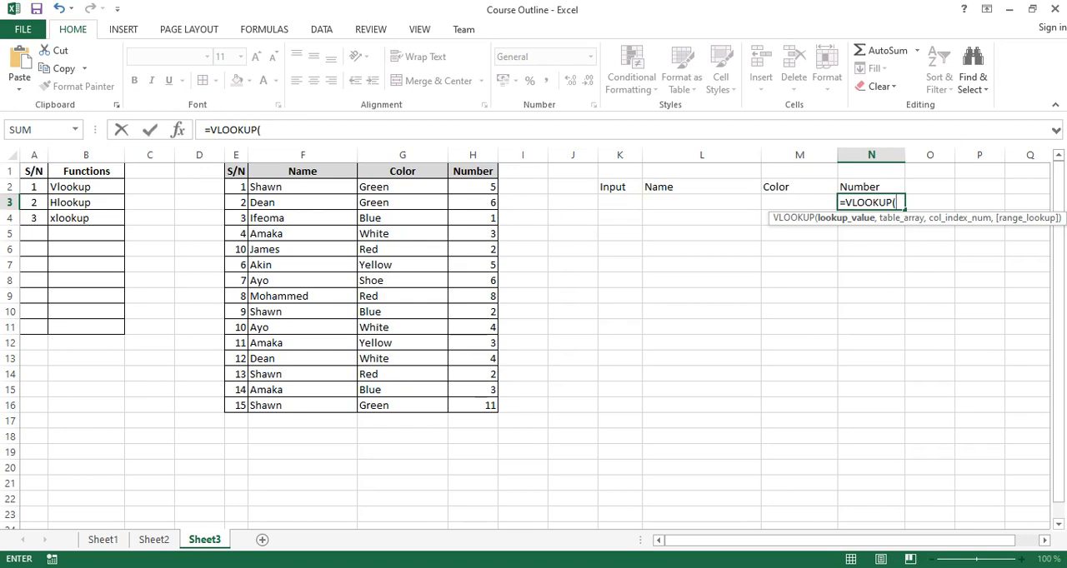
{"action": "key", "text": "Left"}
{"action": "type", "text": ","}
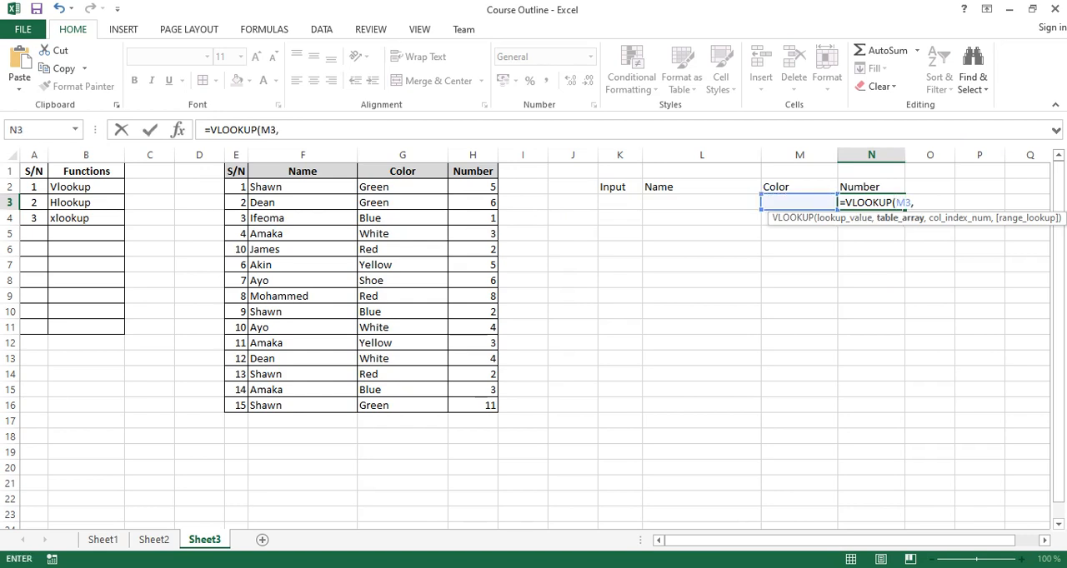
Complete the N3 VLOOKUP formula with table array G2:H15, column index 2 and an exact match (FALSE).
{"action": "left_click_drag", "start_coordinate": [392, 186], "coordinate": [484, 389]}
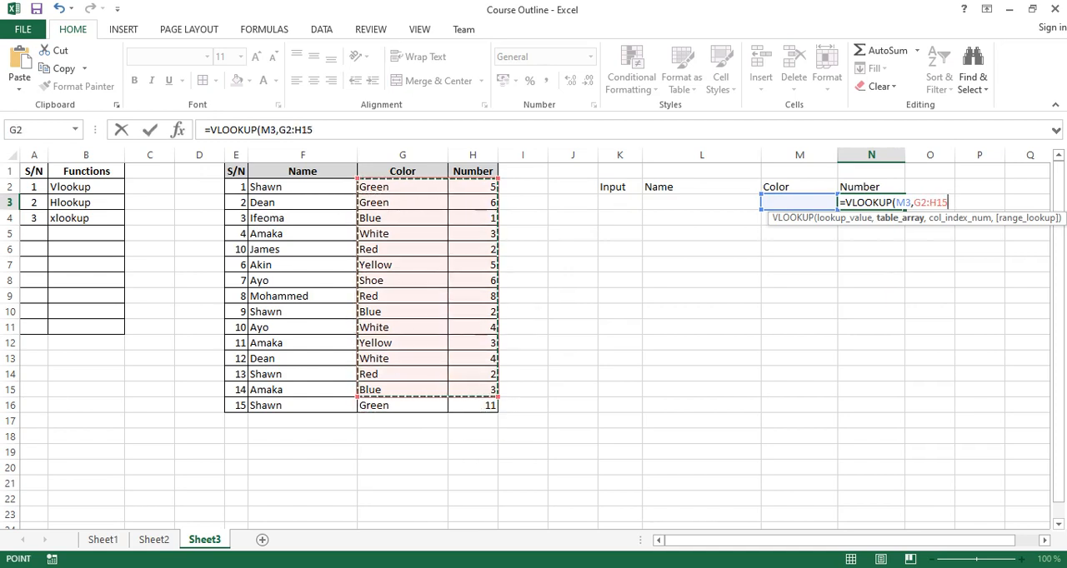
{"action": "type", "text": ",2"}
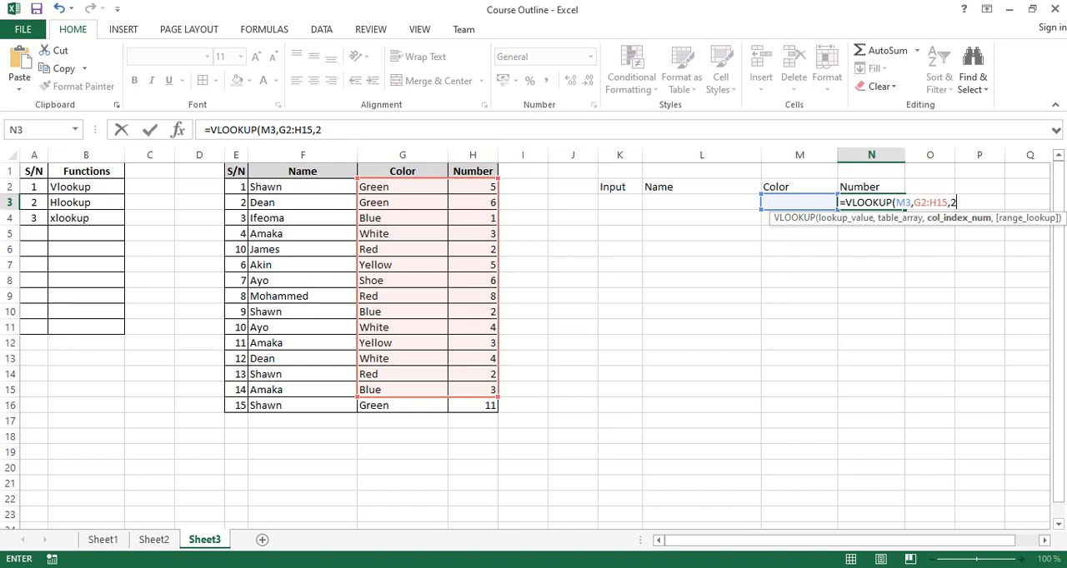
{"action": "type", "text": ","}
{"action": "key", "text": "Down"}
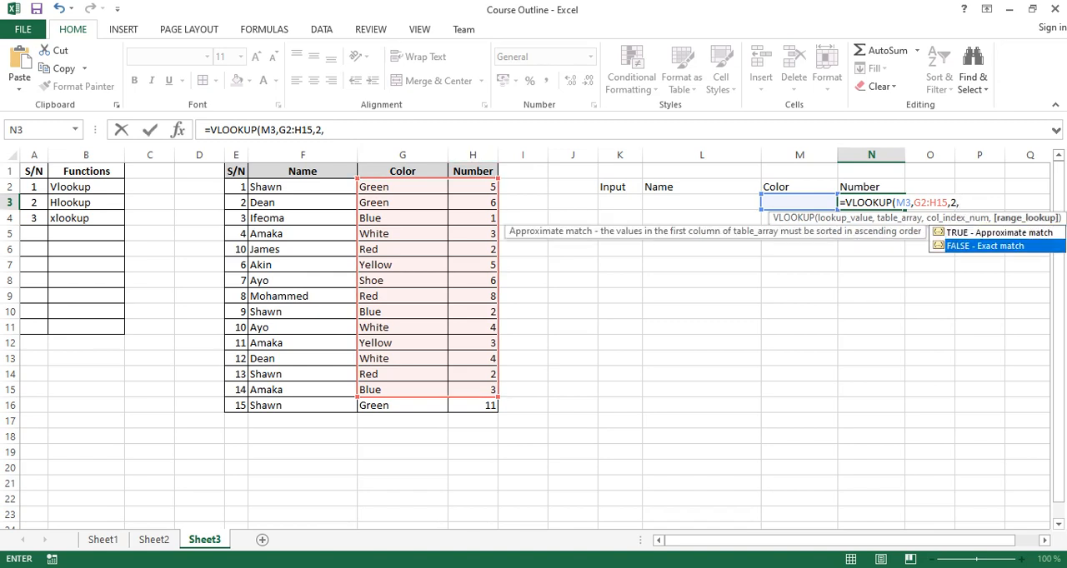
{"action": "key", "text": "Tab"}
{"action": "key", "text": "Return"}
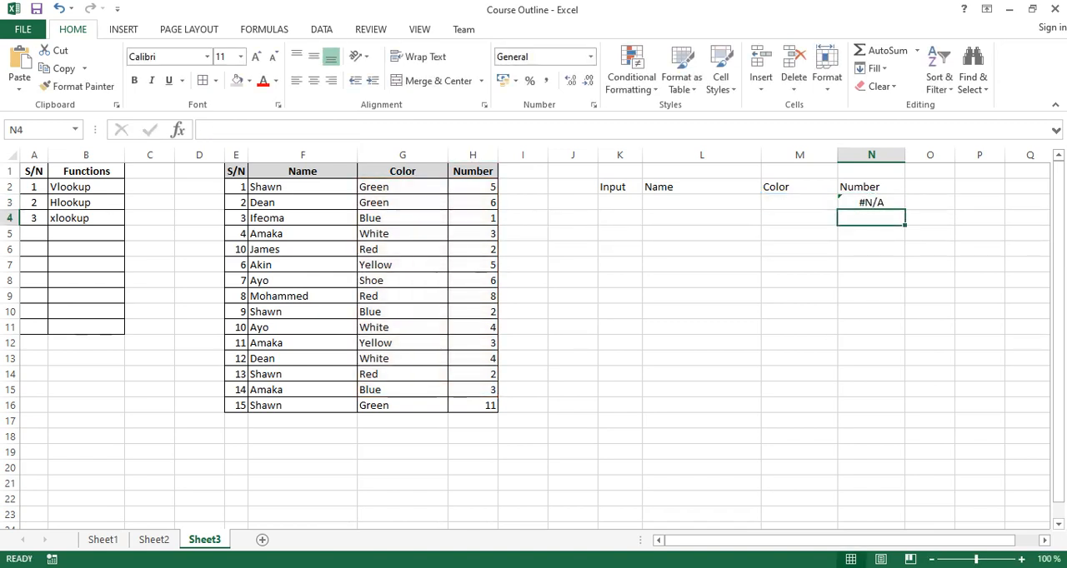
Enter Blue as the lookup color in M3.
{"action": "left_click", "coordinate": [800, 203]}
{"action": "type", "text": "Blue"}
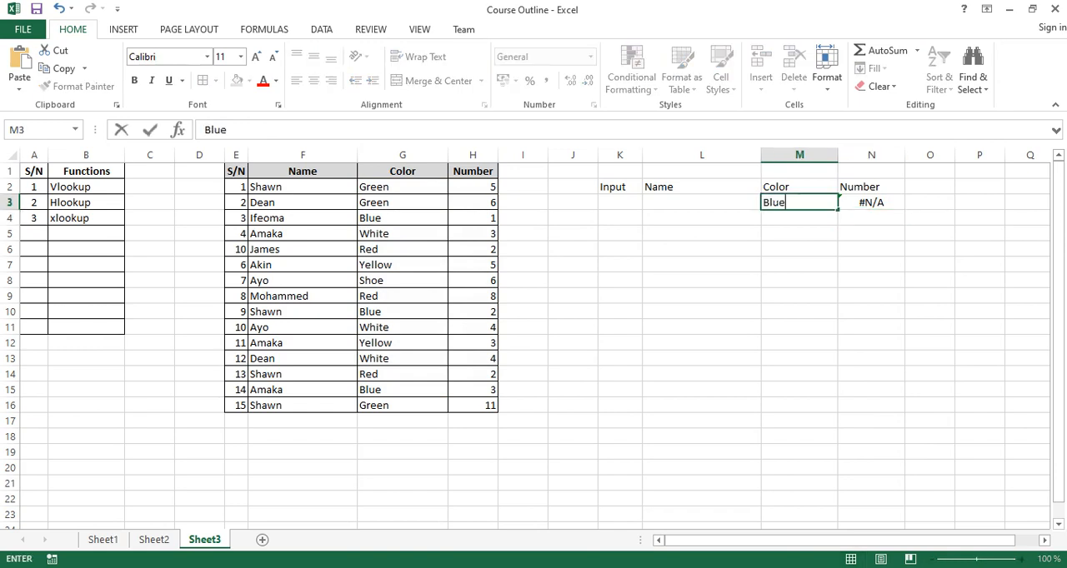
{"action": "key", "text": "Return"}
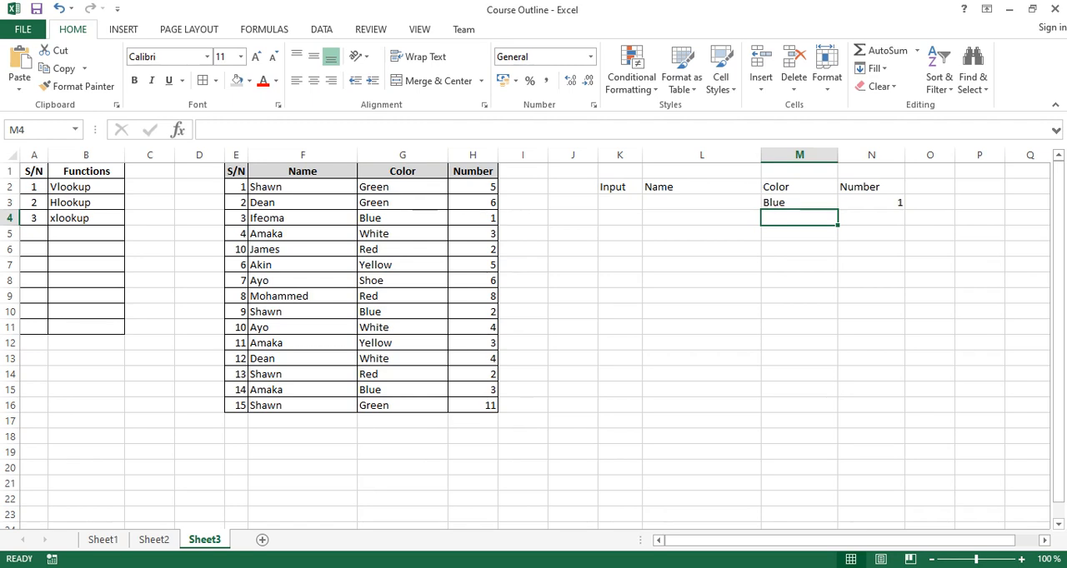
Delete the whole lookup table, including its headings, by clearing the range J2:O8.
{"action": "left_click_drag", "start_coordinate": [619, 171], "coordinate": [957, 280]}
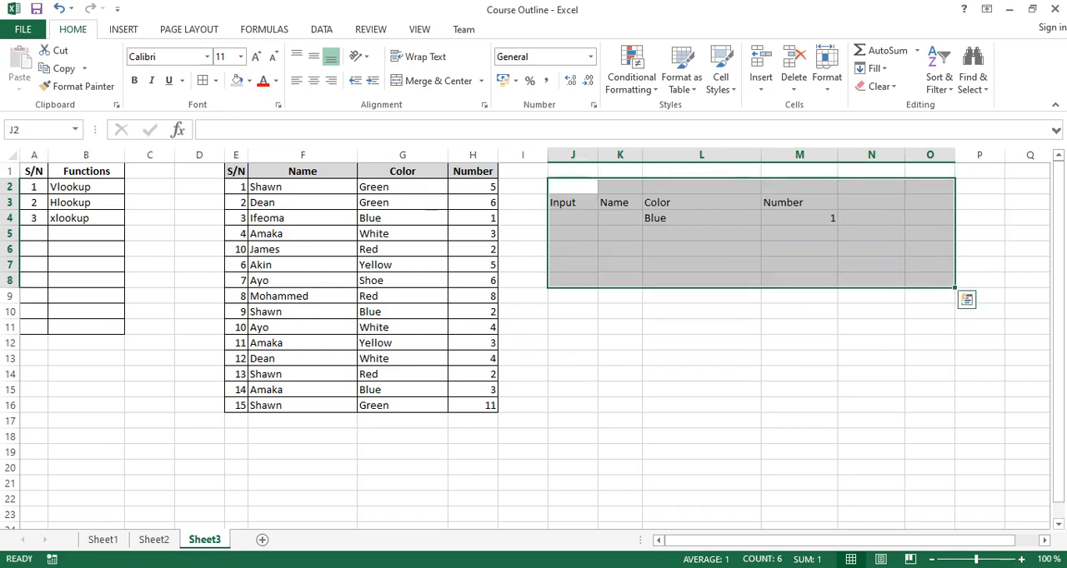
{"action": "key", "text": "Delete"}
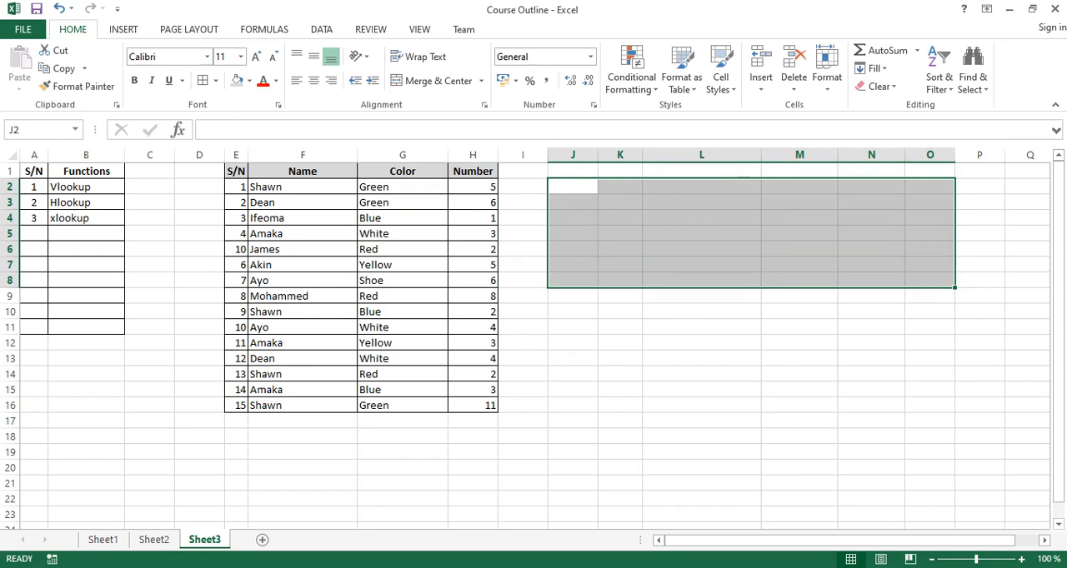
{"action": "left_click", "coordinate": [620, 249]}
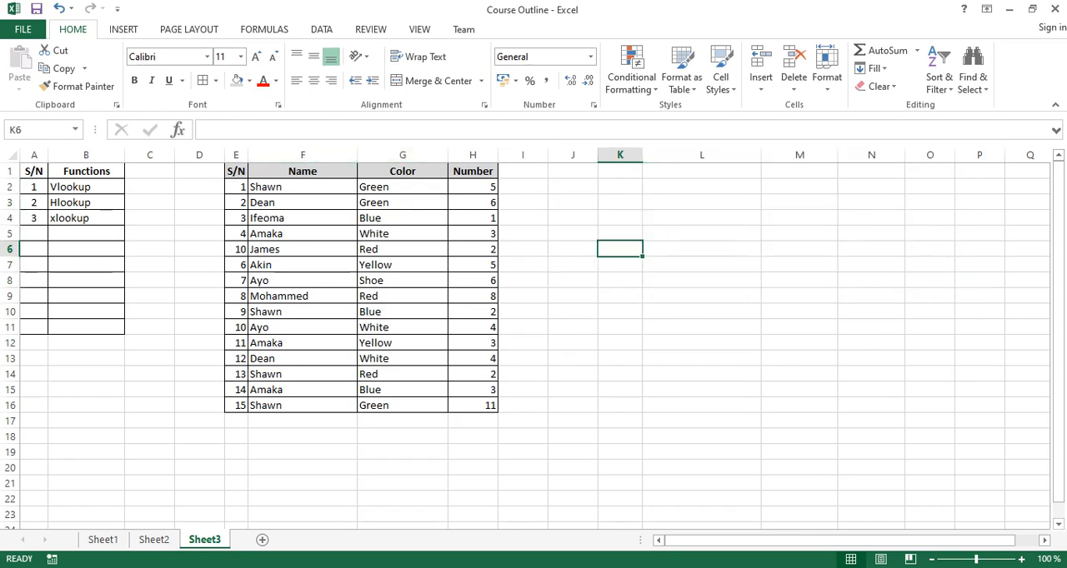
{"action": "left_click", "coordinate": [701, 202]}
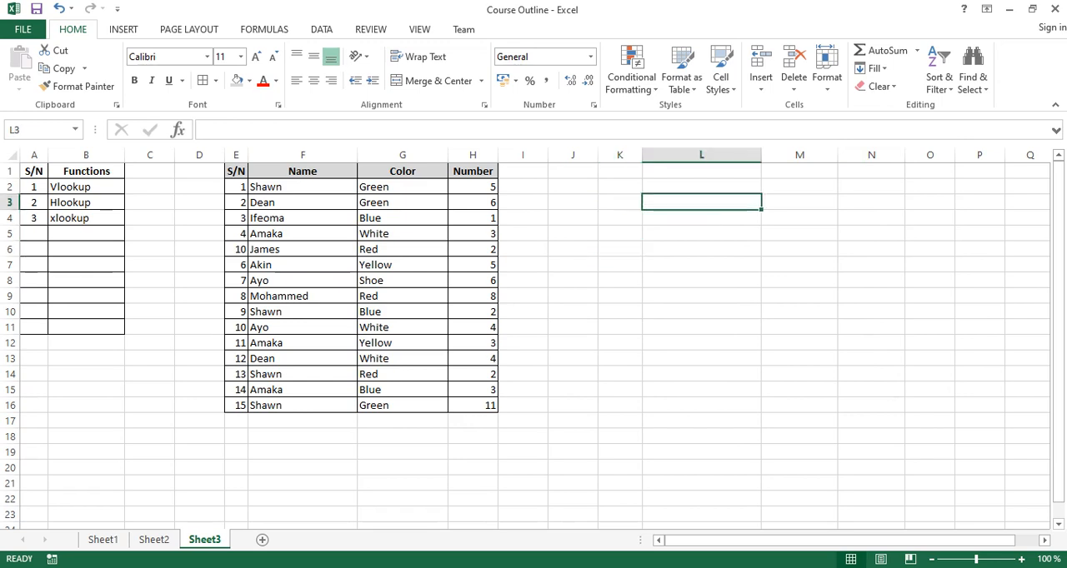
Examine the Name and Color cells of the first record, F2 and G2, as a possible combined lookup key.
{"action": "left_click", "coordinate": [302, 187]}
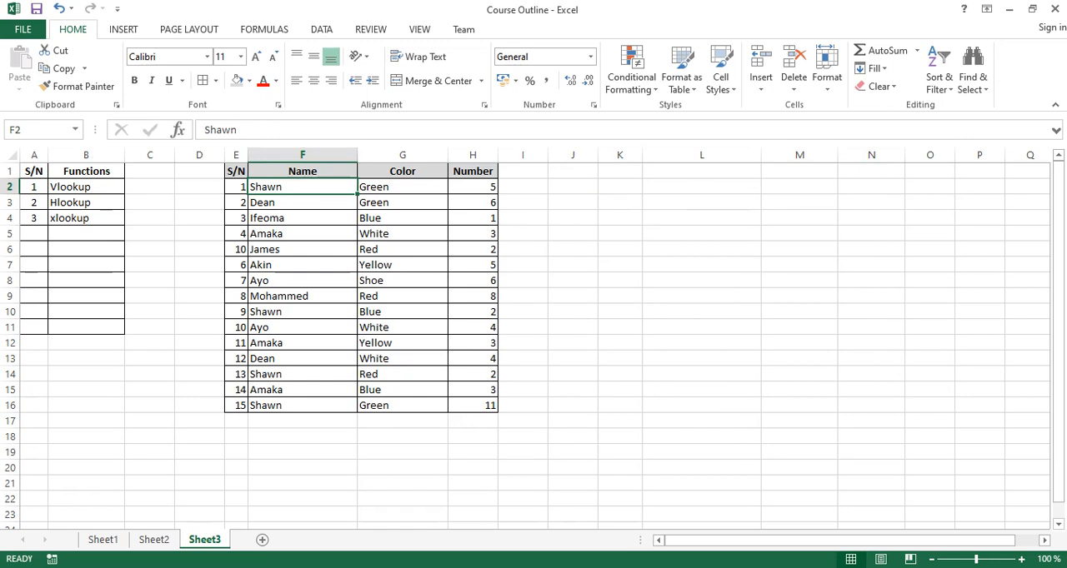
{"action": "left_click", "coordinate": [402, 187]}
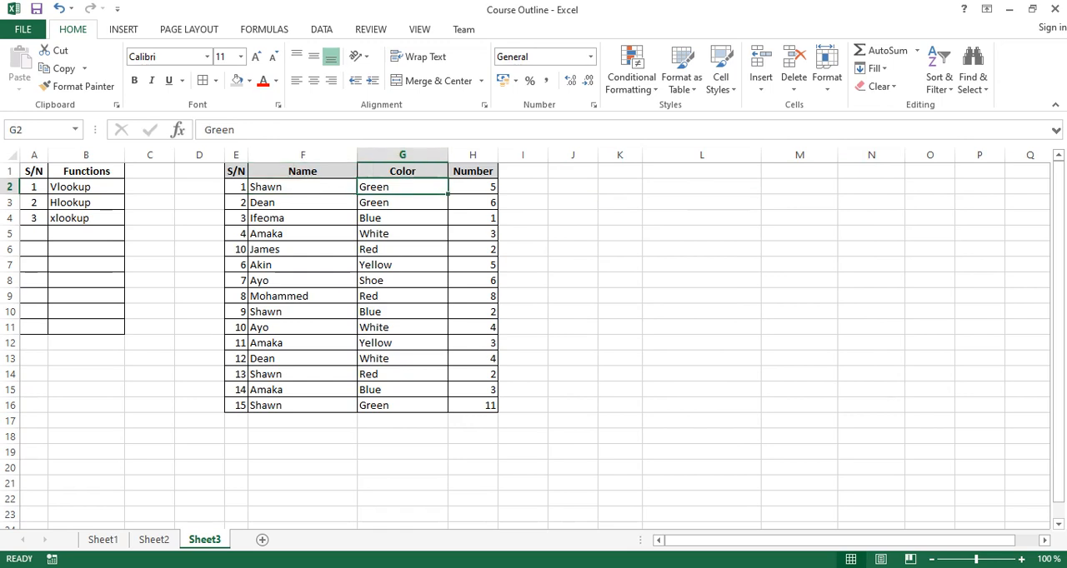
{"action": "left_click", "coordinate": [303, 187]}
{"action": "left_click", "coordinate": [402, 186]}
{"action": "left_click", "coordinate": [303, 187]}
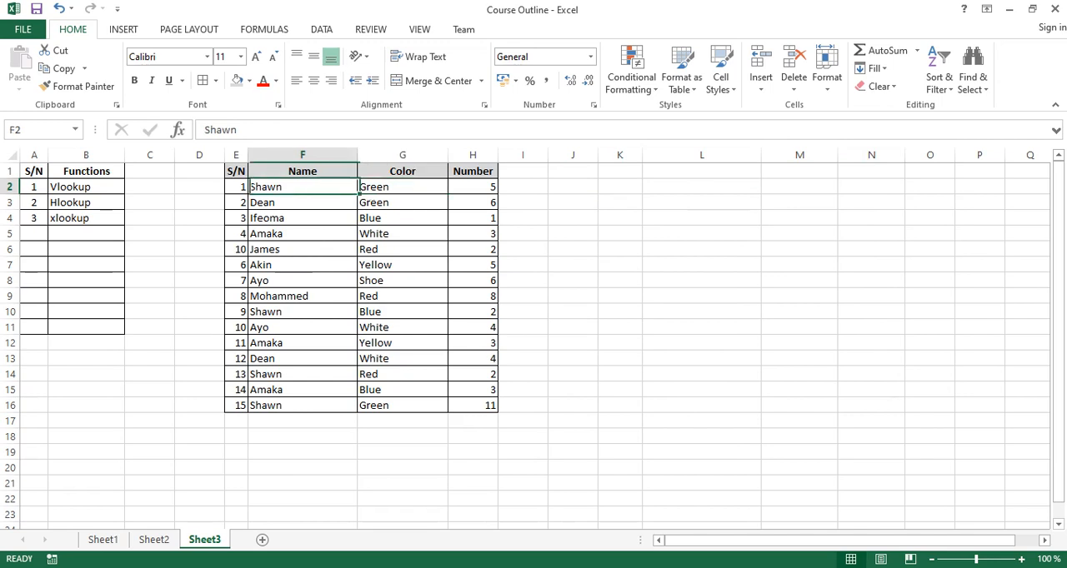
{"action": "left_click", "coordinate": [403, 187]}
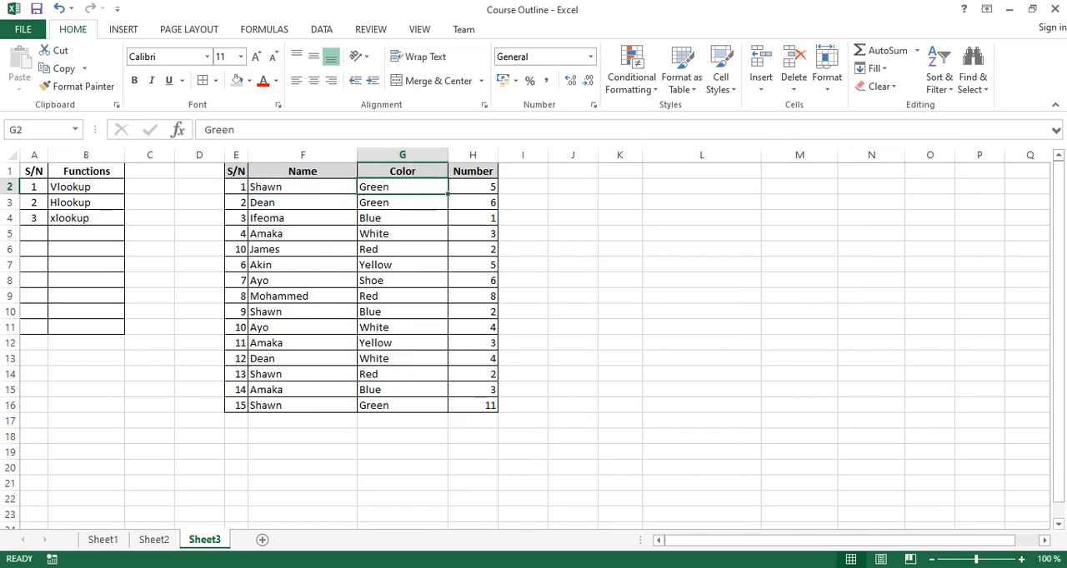
Insert a new column between Color and Number and title it "helper" in H1.
{"action": "left_click", "coordinate": [473, 155]}
{"action": "right_click", "coordinate": [476, 155]}
{"action": "left_click", "coordinate": [513, 265]}
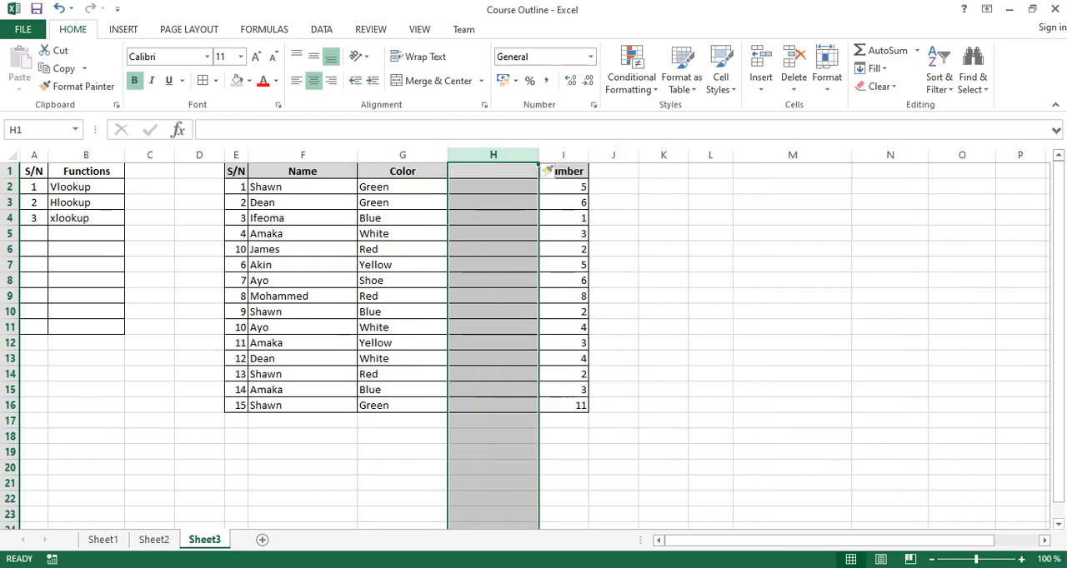
{"action": "left_click", "coordinate": [494, 171]}
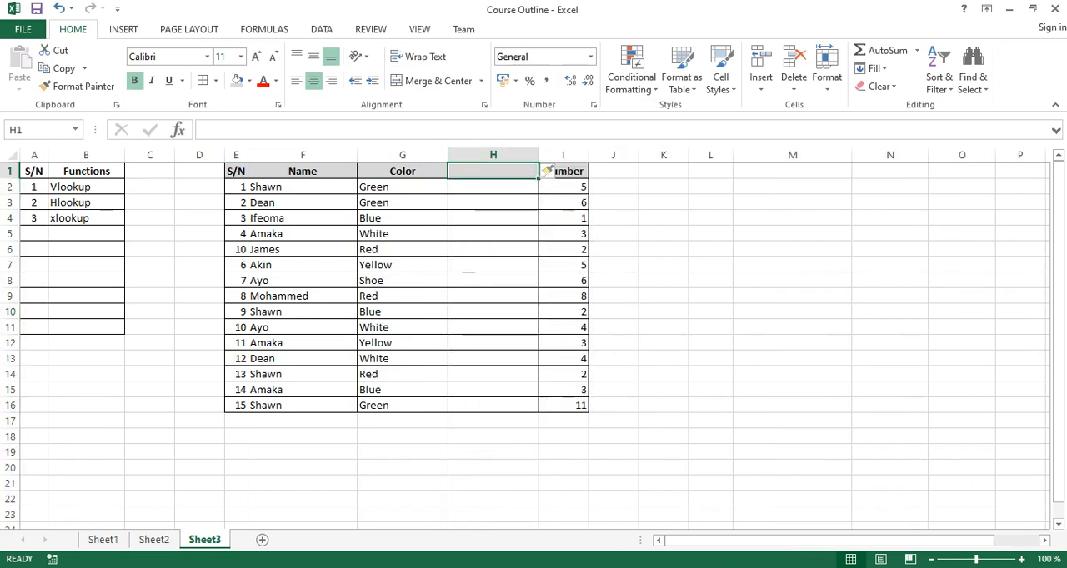
{"action": "type", "text": "helper"}
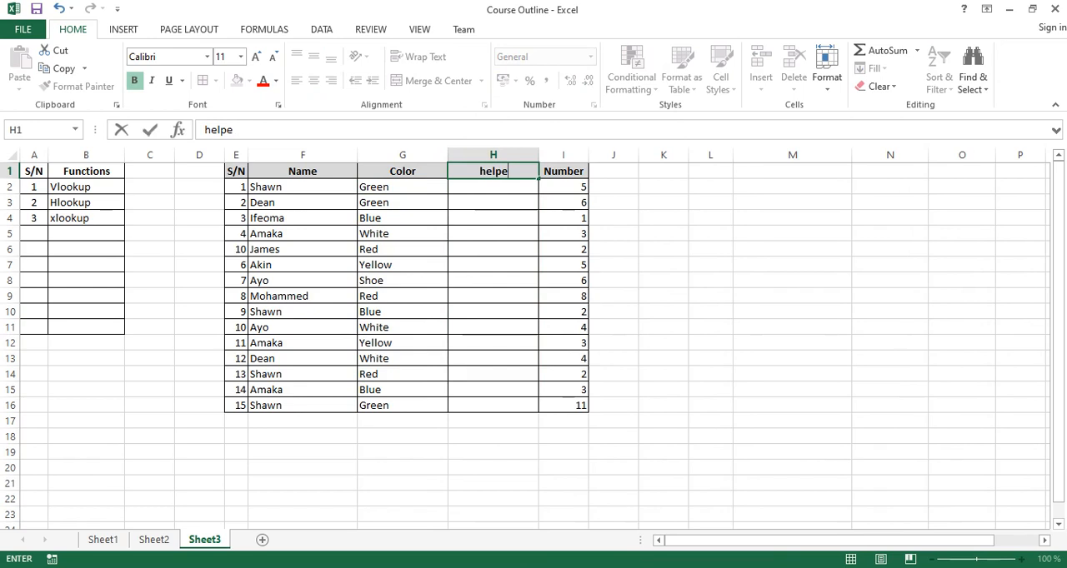
{"action": "left_click", "coordinate": [494, 202]}
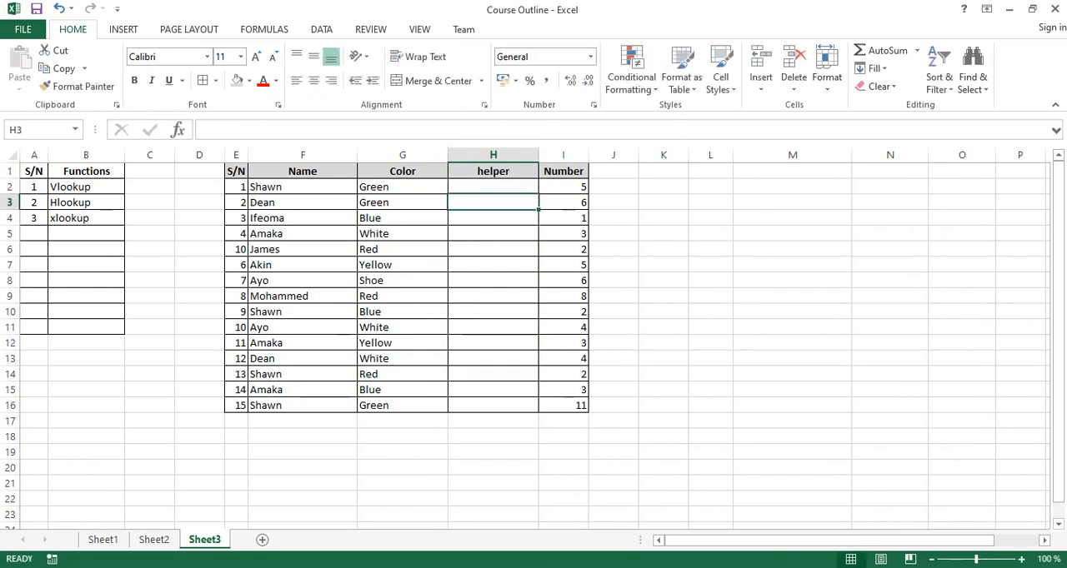
Italicize the helper heading in H1.
{"action": "left_click", "coordinate": [494, 171]}
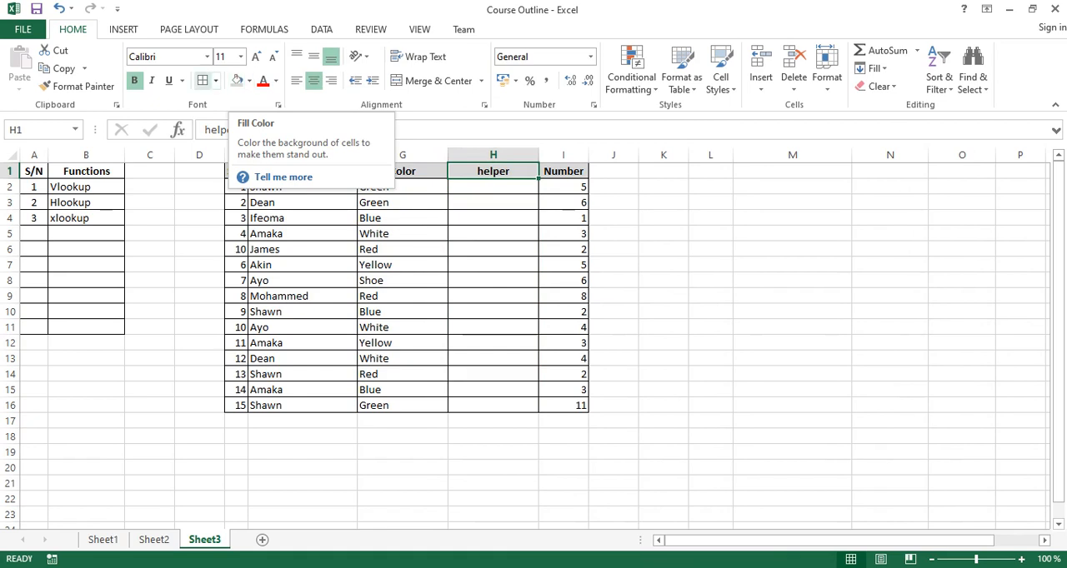
{"action": "left_click", "coordinate": [152, 81]}
{"action": "left_click", "coordinate": [494, 250]}
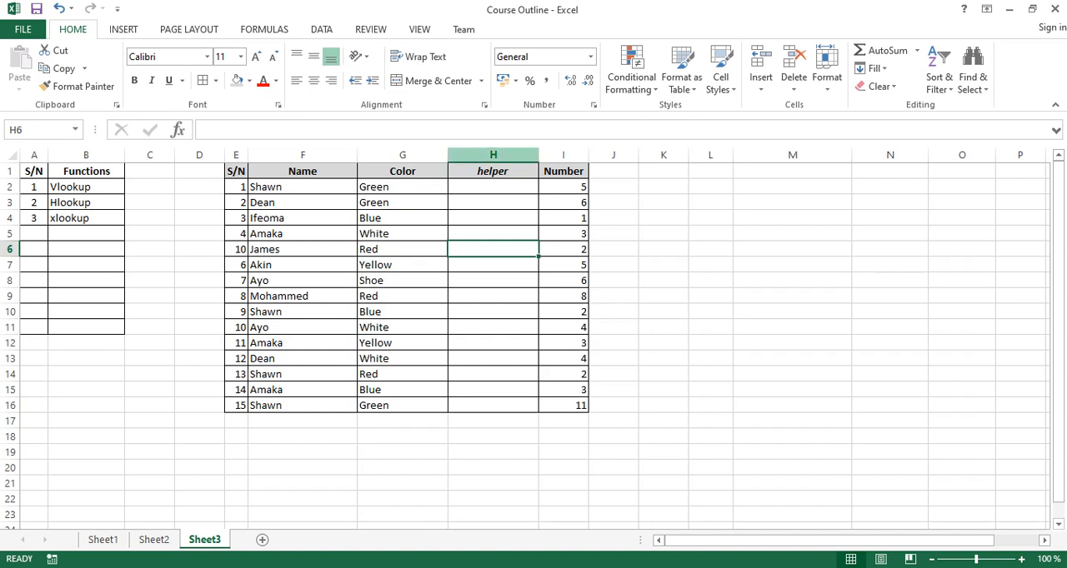
Enter a CONCATENATE formula in H2 that joins the name in F2 with the color in G2.
{"action": "left_click", "coordinate": [493, 187]}
{"action": "type", "text": "="}
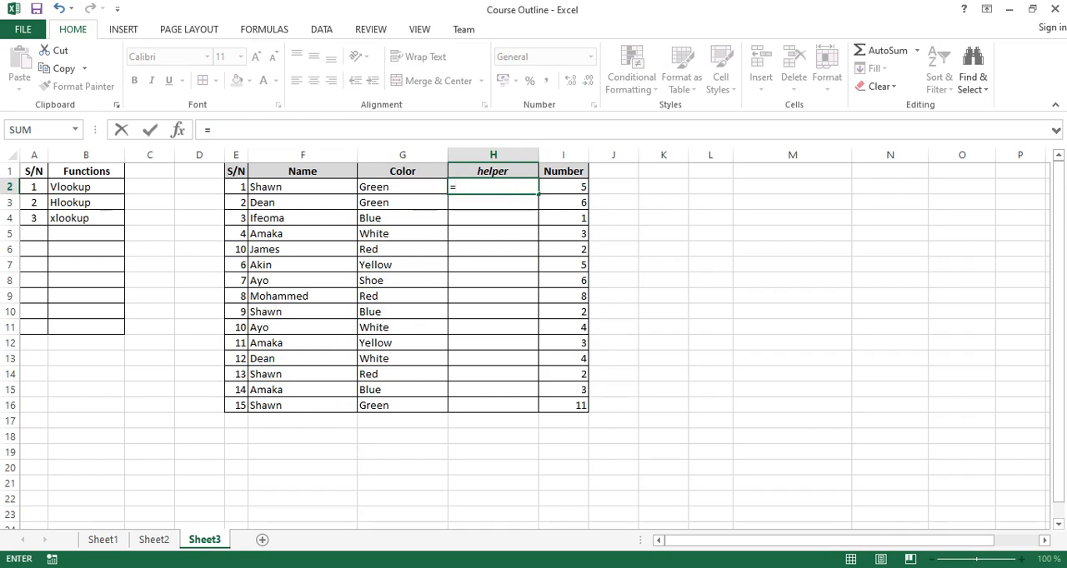
{"action": "type", "text": "con"}
{"action": "key", "text": "Tab"}
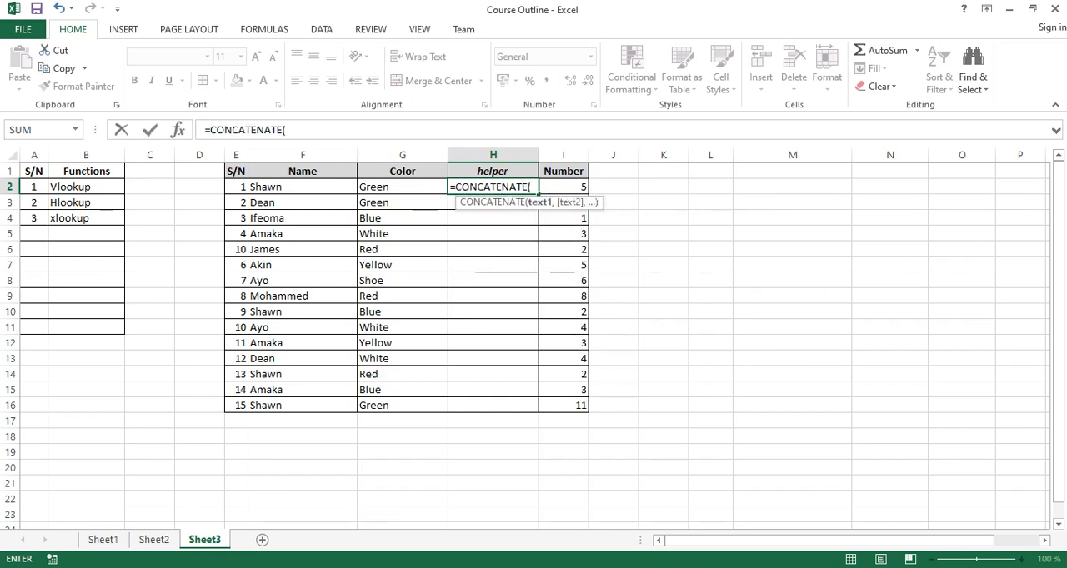
{"action": "left_click", "coordinate": [302, 187]}
{"action": "type", "text": ","}
{"action": "left_click", "coordinate": [402, 187]}
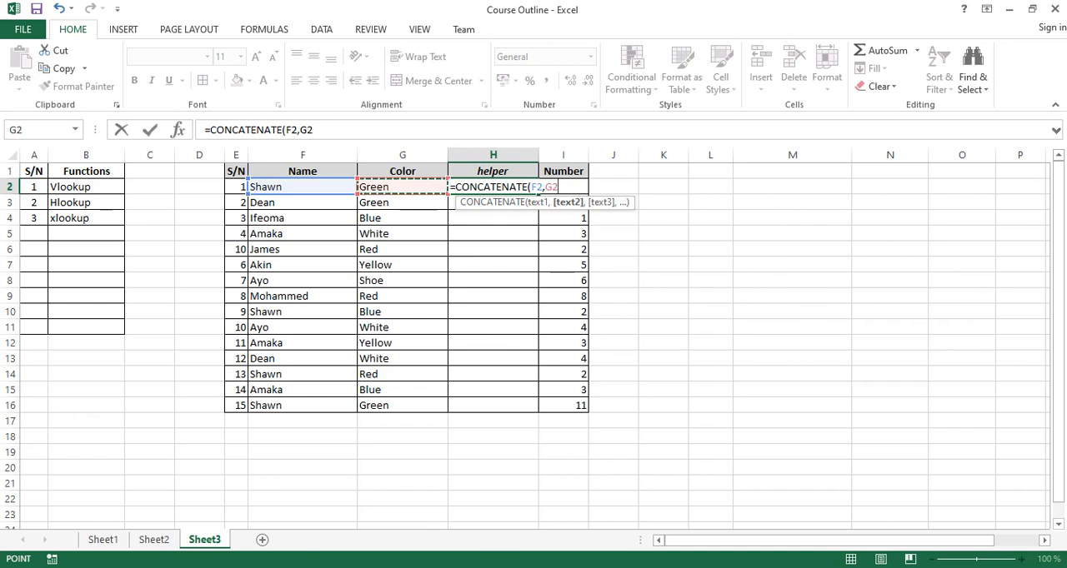
{"action": "key", "text": "Return"}
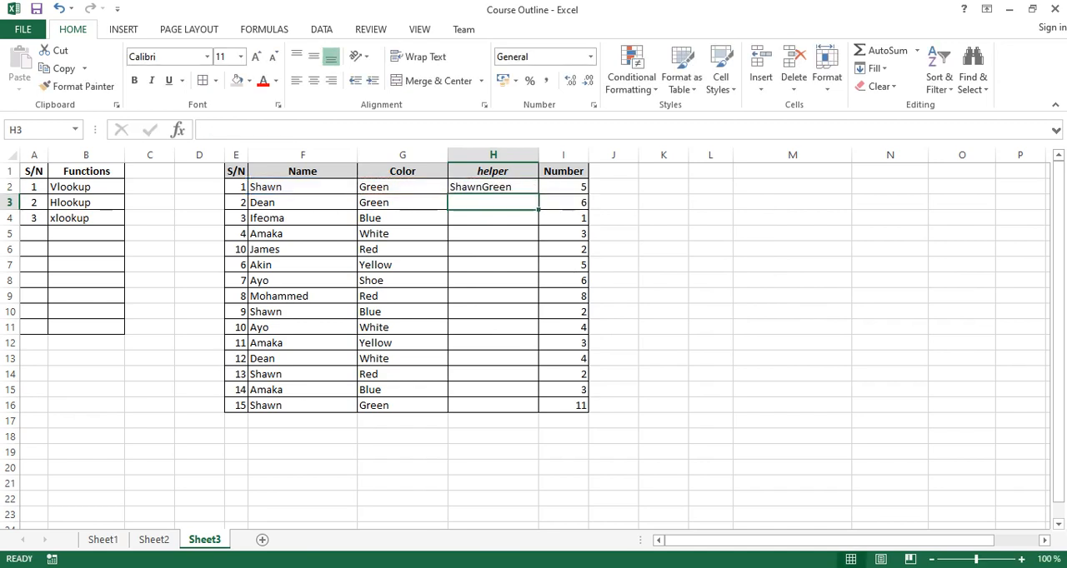
Fill the CONCATENATE formula from H2 down the helper column to H16.
{"action": "left_click", "coordinate": [492, 187]}
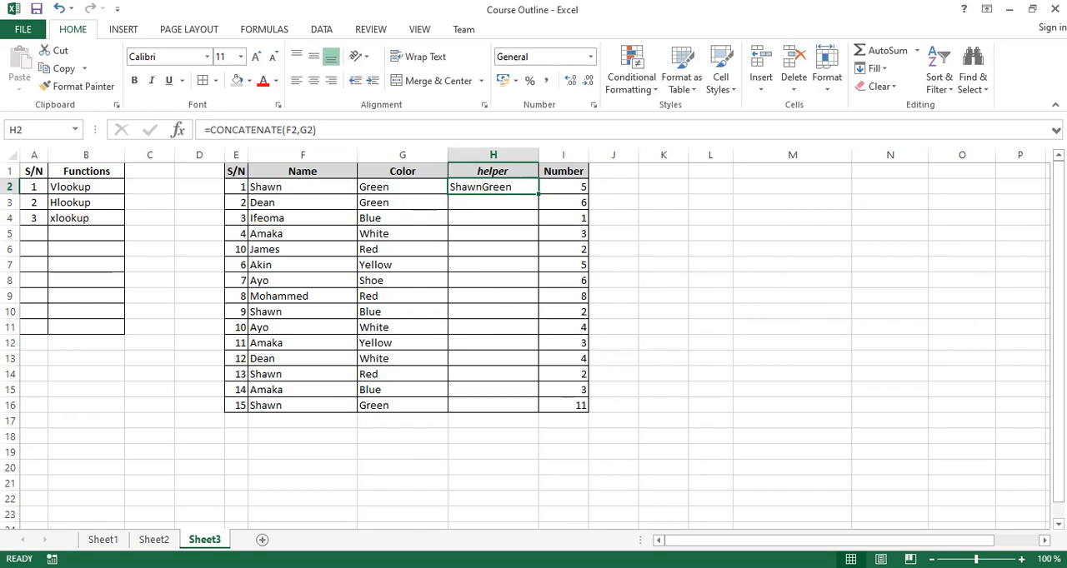
{"action": "left_click_drag", "start_coordinate": [539, 195], "coordinate": [536, 410]}
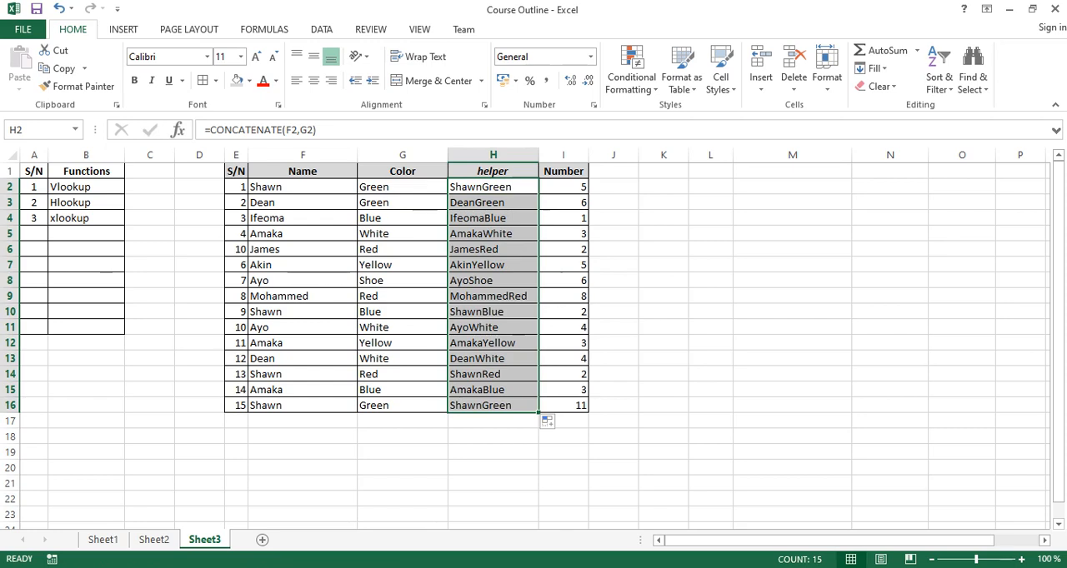
{"action": "left_click", "coordinate": [563, 312]}
{"action": "left_click", "coordinate": [792, 203]}
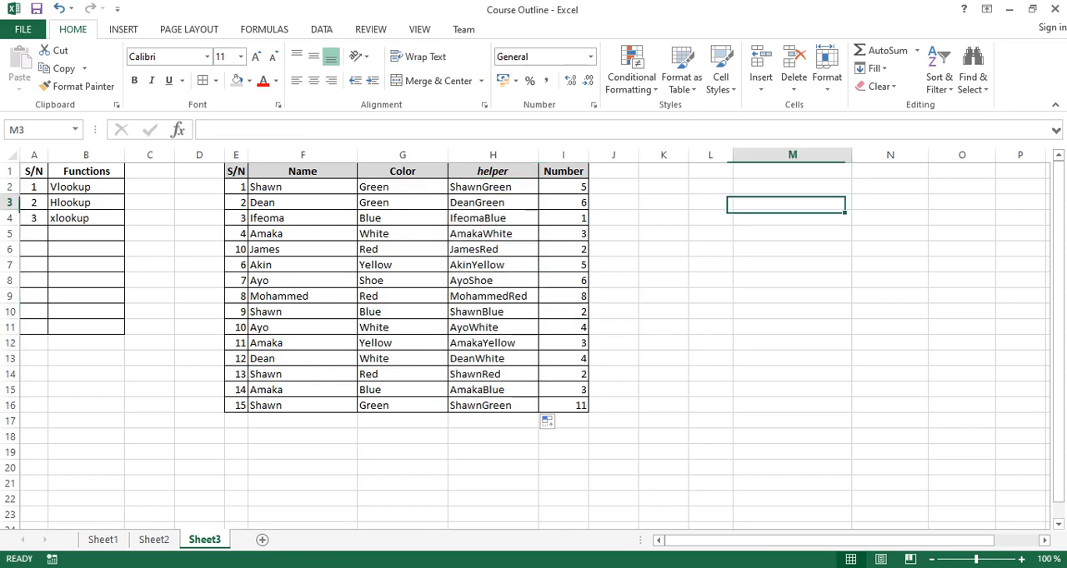
Enter the lookup input labels Name in M2 and Color in M3.
{"action": "left_click_drag", "start_coordinate": [303, 155], "coordinate": [403, 155]}
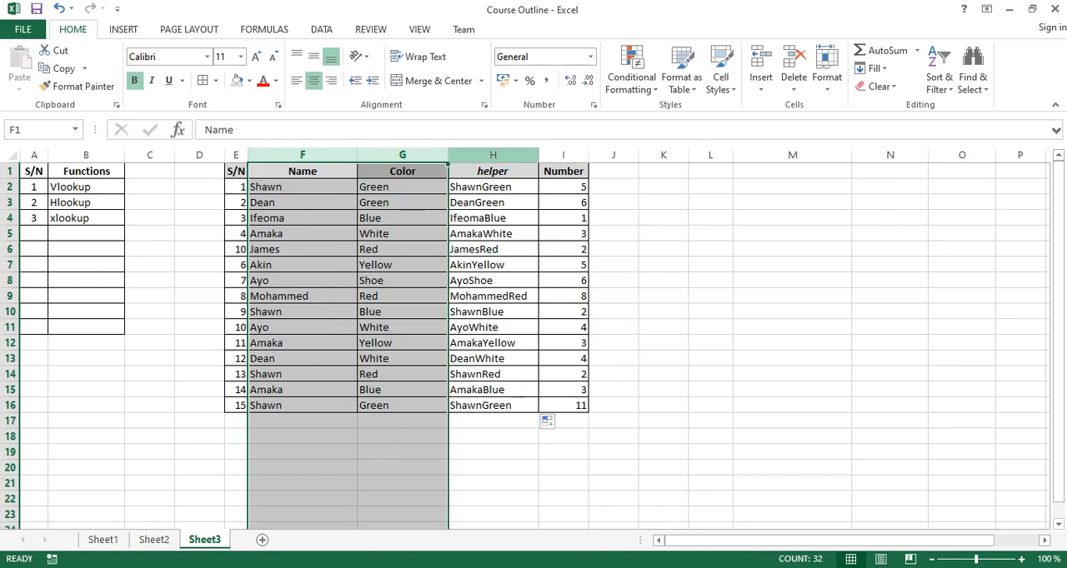
{"action": "left_click", "coordinate": [493, 155]}
{"action": "left_click", "coordinate": [792, 187]}
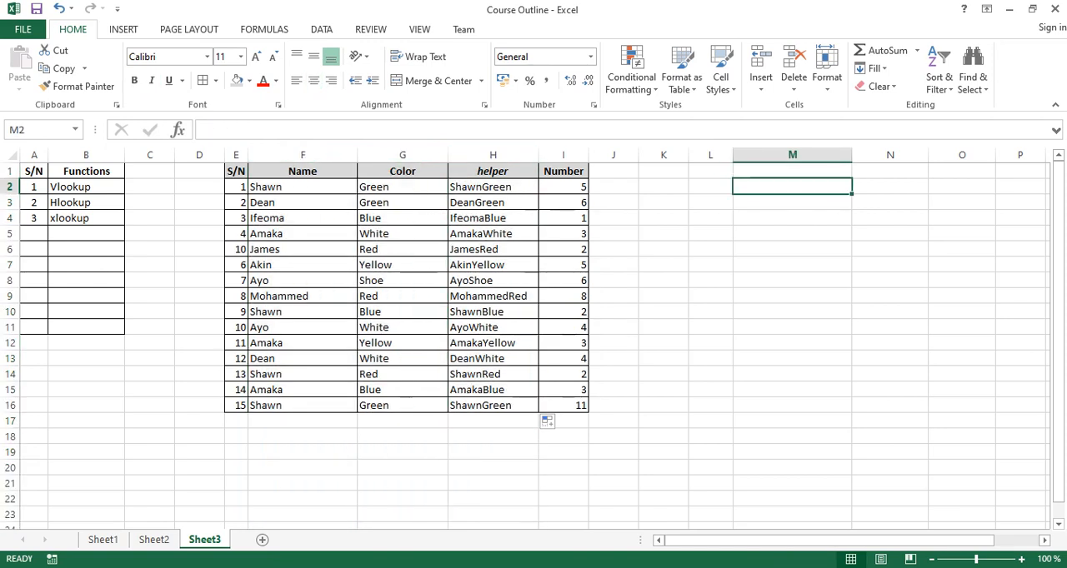
{"action": "type", "text": "Name"}
{"action": "key", "text": "Tab"}
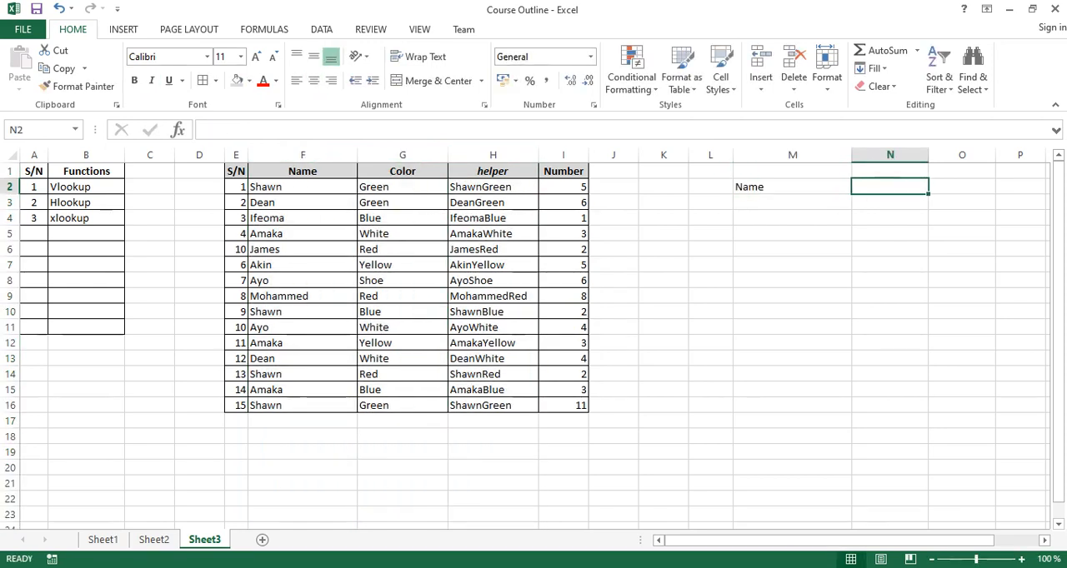
{"action": "key", "text": "Return"}
{"action": "type", "text": "Color"}
{"action": "key", "text": "Tab"}
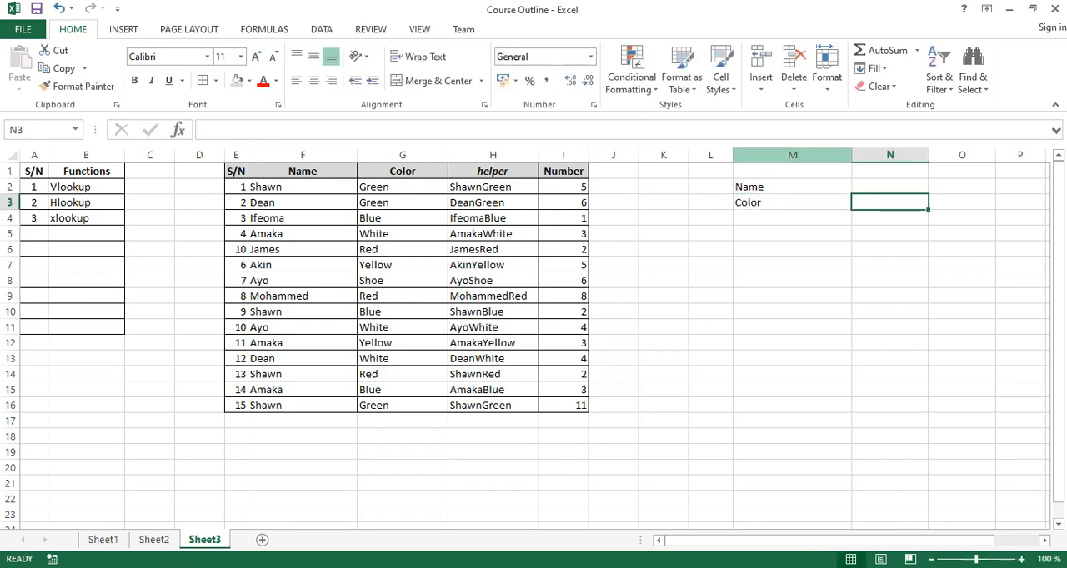
Narrow column M to fit its labels and enter the label Output in M5.
{"action": "left_click_drag", "start_coordinate": [851, 155], "coordinate": [785, 155]}
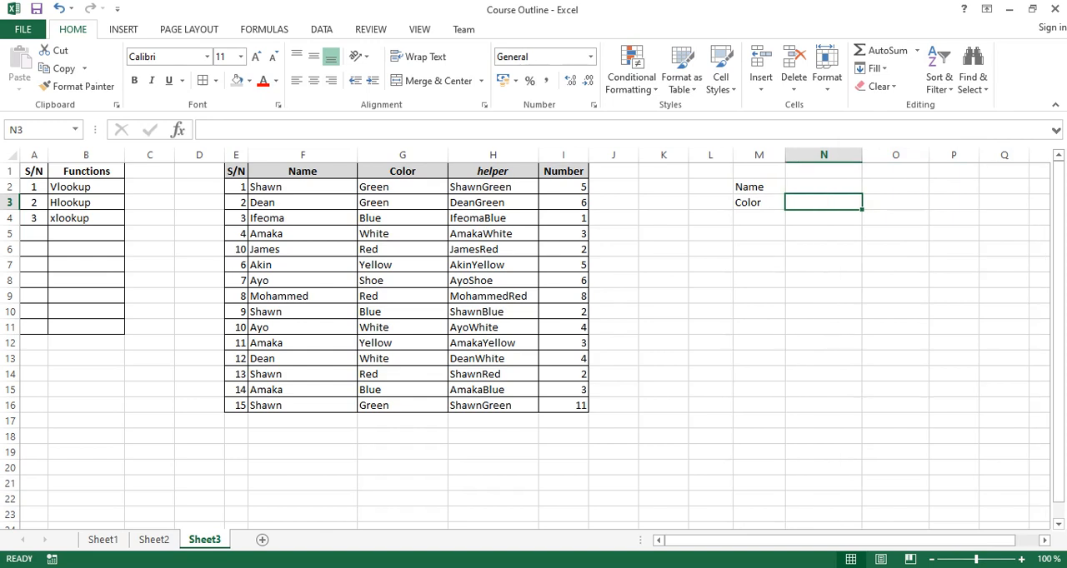
{"action": "double_click", "coordinate": [823, 186]}
{"action": "key", "text": "Return"}
{"action": "left_click", "coordinate": [758, 218]}
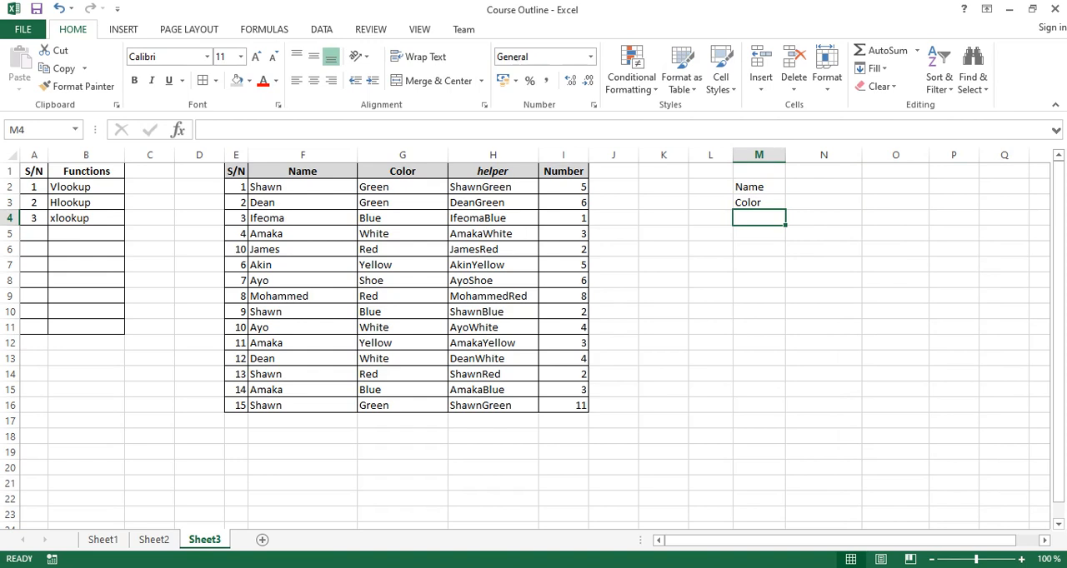
{"action": "left_click", "coordinate": [758, 233]}
{"action": "type", "text": "Output"}
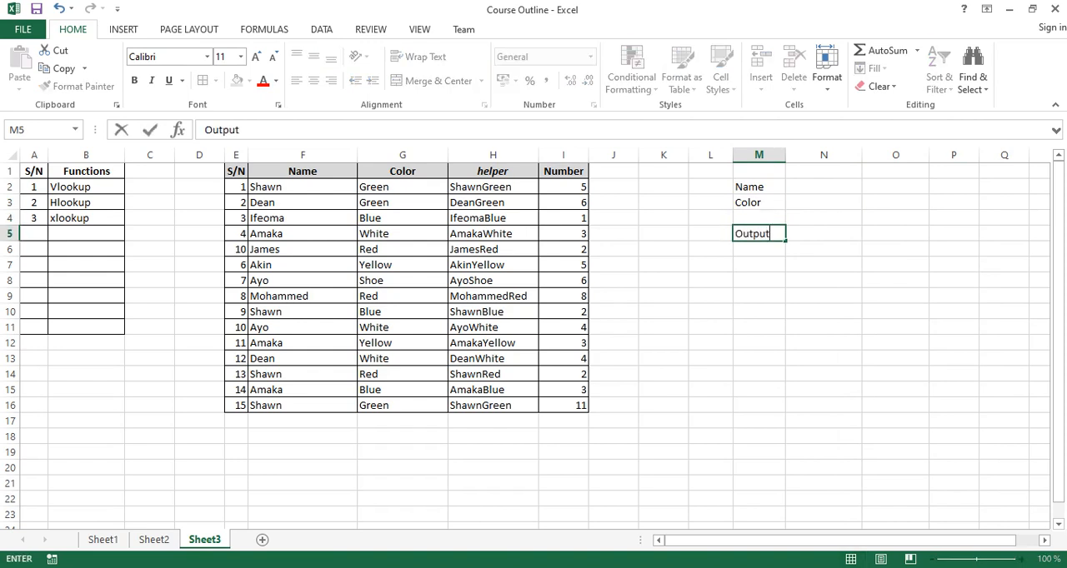
{"action": "key", "text": "Tab"}
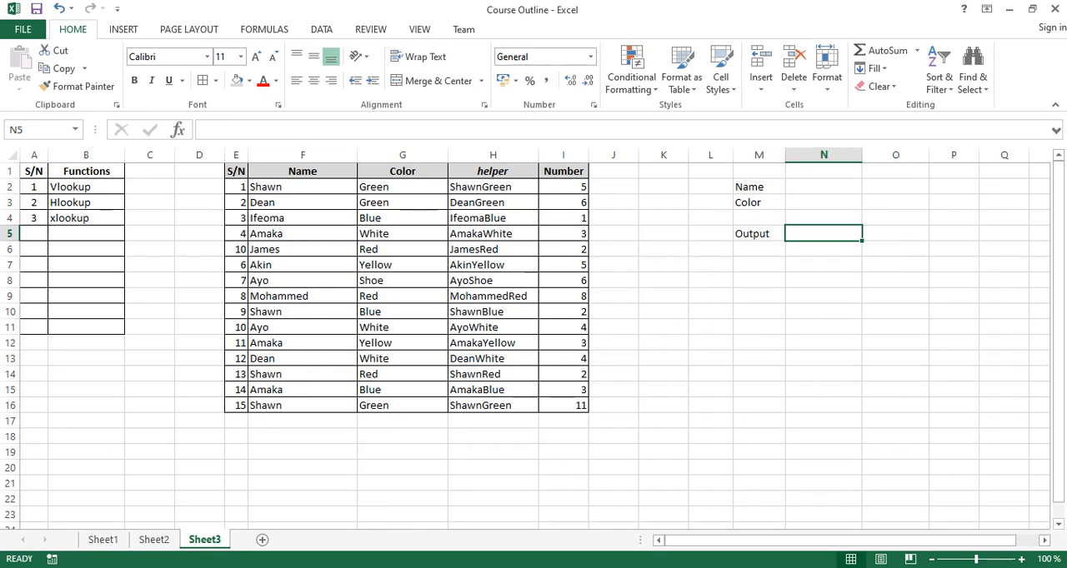
Begin a VLOOKUP formula in N5 with the combined name and color N2&N3 as the lookup value.
{"action": "type", "text": "=va"}
{"action": "key", "text": "Tab"}
{"action": "key", "text": "BackSpace"}
{"action": "key", "text": "BackSpace"}
{"action": "key", "text": "BackSpace"}
{"action": "key", "text": "BackSpace"}
{"action": "key", "text": "BackSpace"}
{"action": "type", "text": "l"}
{"action": "key", "text": "Tab"}
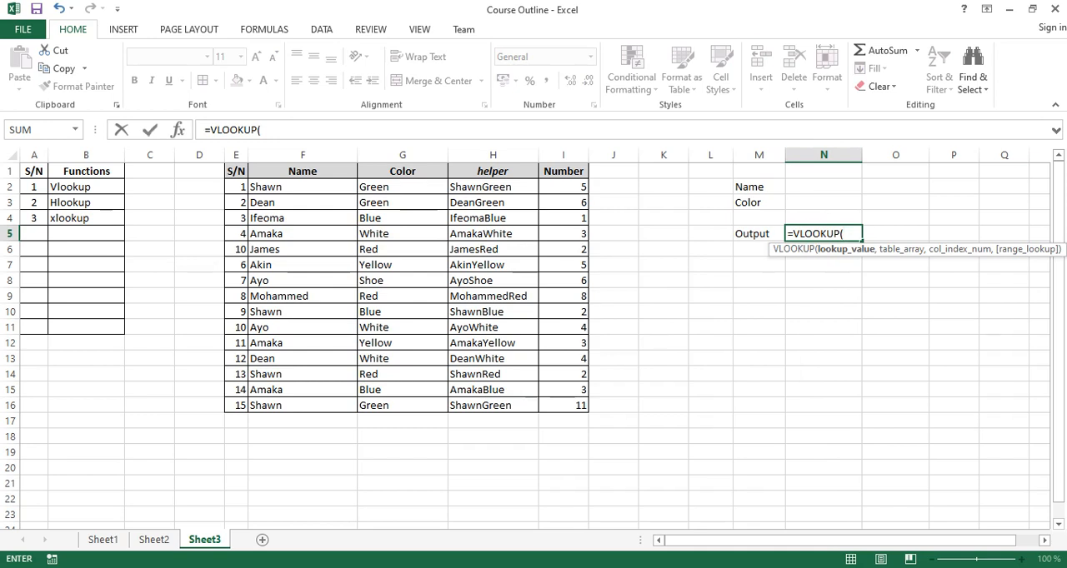
{"action": "left_click", "coordinate": [824, 187]}
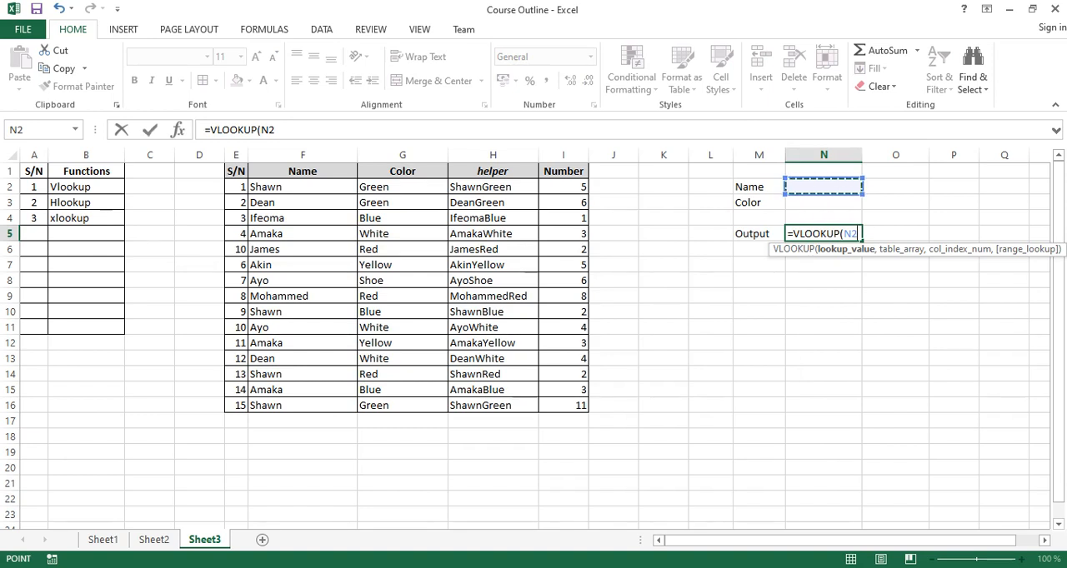
{"action": "type", "text": "&"}
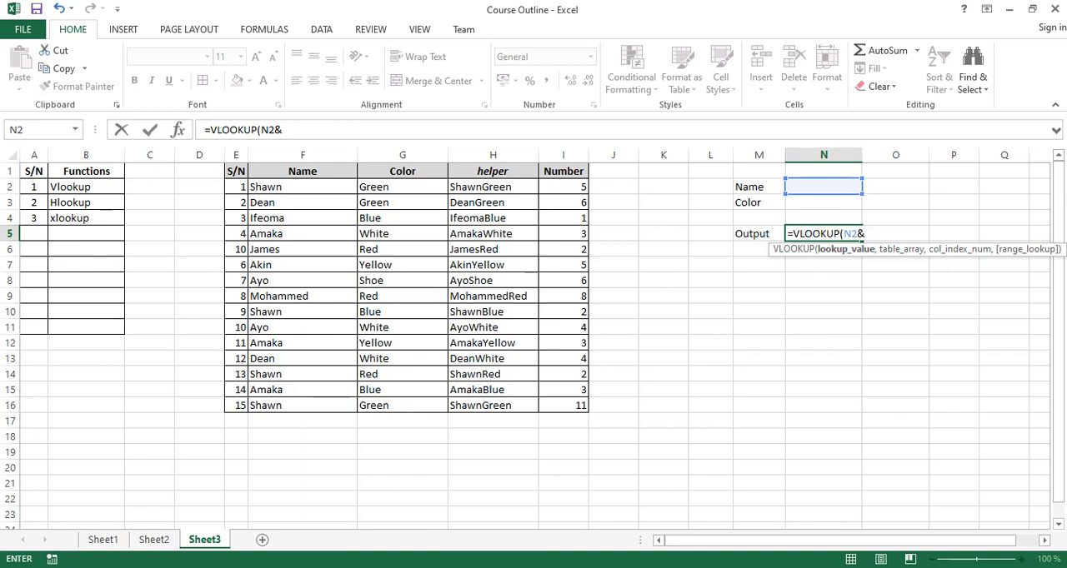
{"action": "left_click", "coordinate": [824, 203]}
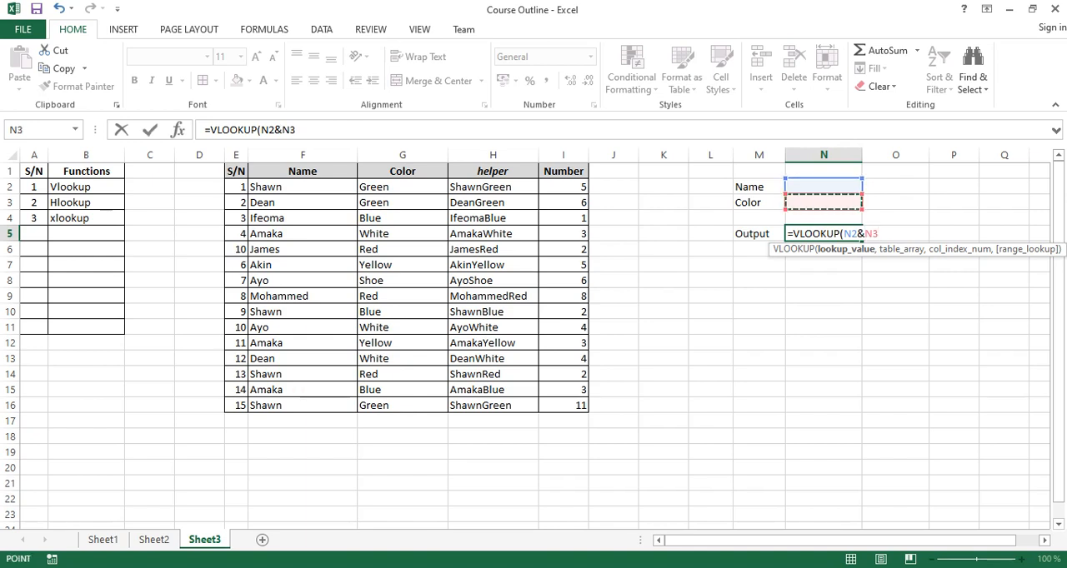
{"action": "type", "text": ","}
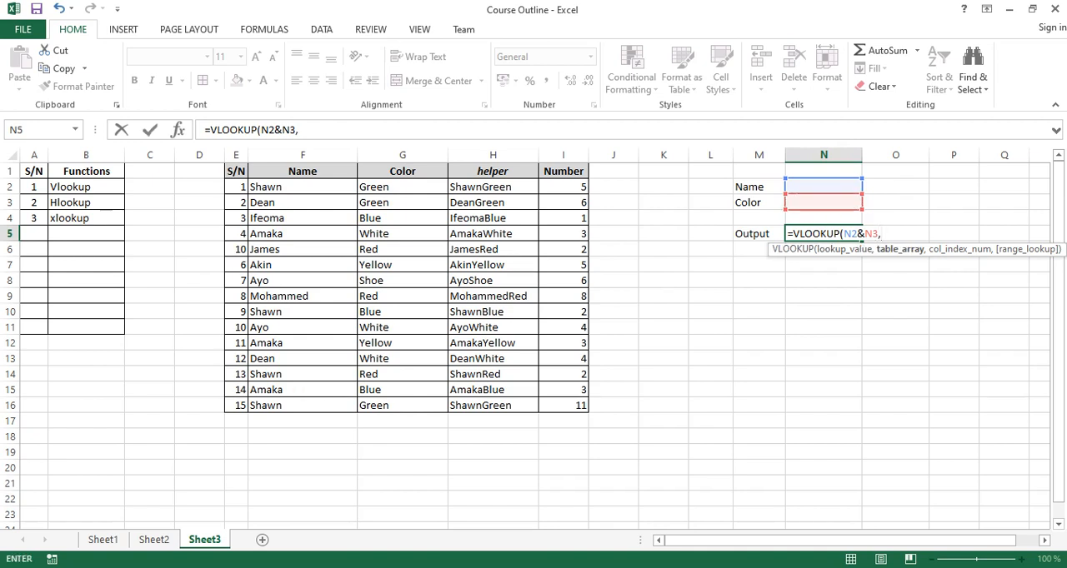
Complete the N5 VLOOKUP with table array H2:I16, column index 2 and an exact match.
{"action": "left_click_drag", "start_coordinate": [492, 186], "coordinate": [563, 406]}
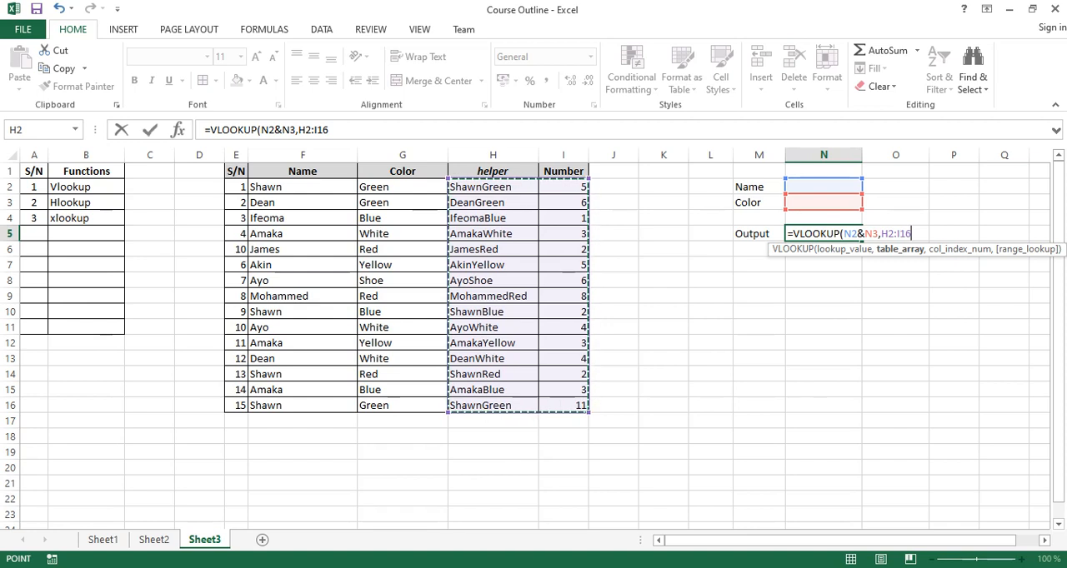
{"action": "type", "text": ","}
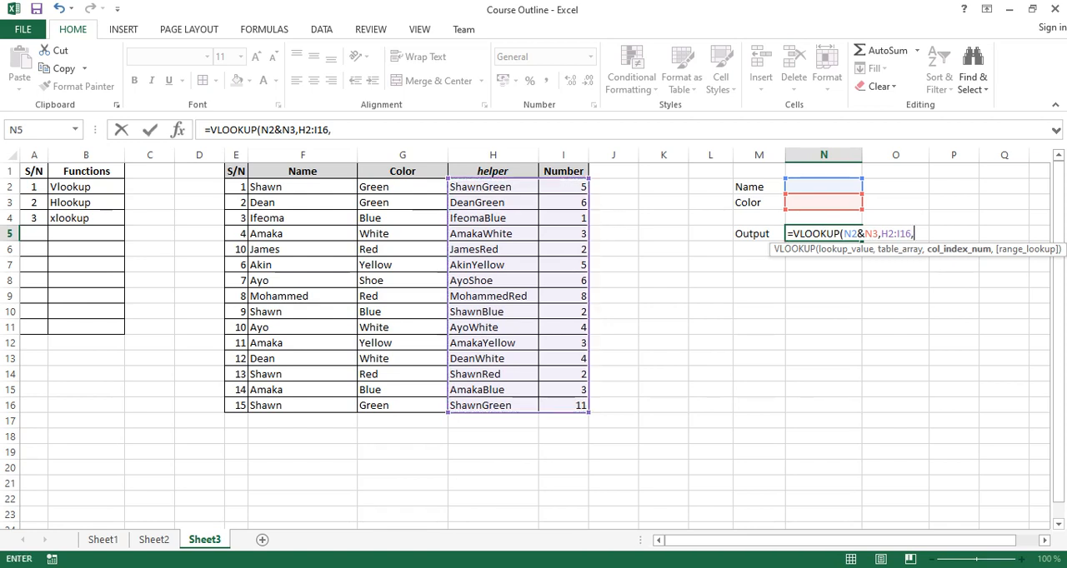
{"action": "type", "text": "2,"}
{"action": "key", "text": "Down"}
{"action": "key", "text": "Tab"}
{"action": "key", "text": "Return"}
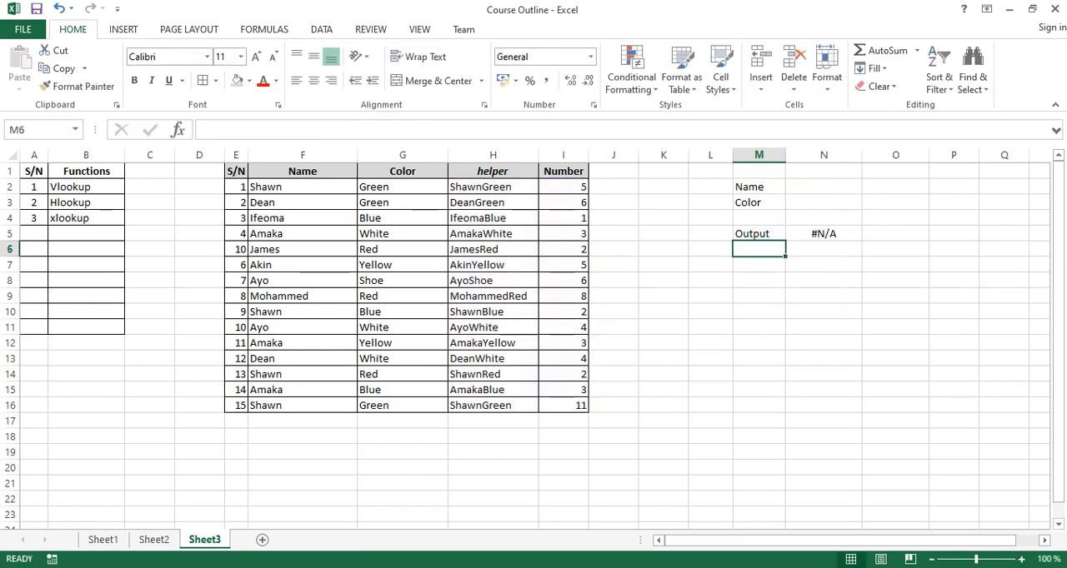
Test the lookup with the name from F8 in N2 and Shoe in N3, and compare the output with row 8.
{"action": "left_click", "coordinate": [823, 187]}
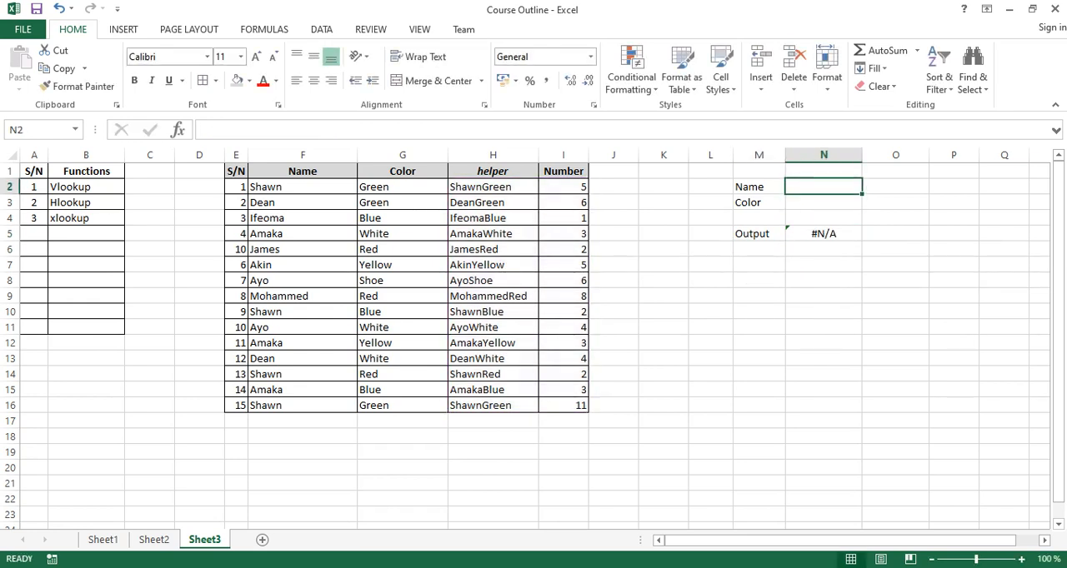
{"action": "type", "text": "Ayo"}
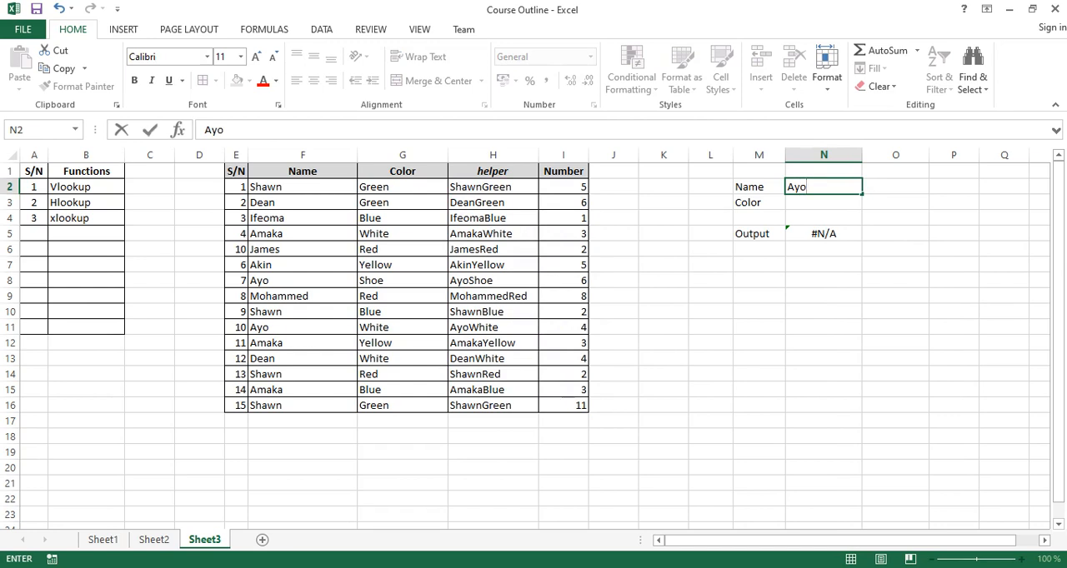
{"action": "key", "text": "Return"}
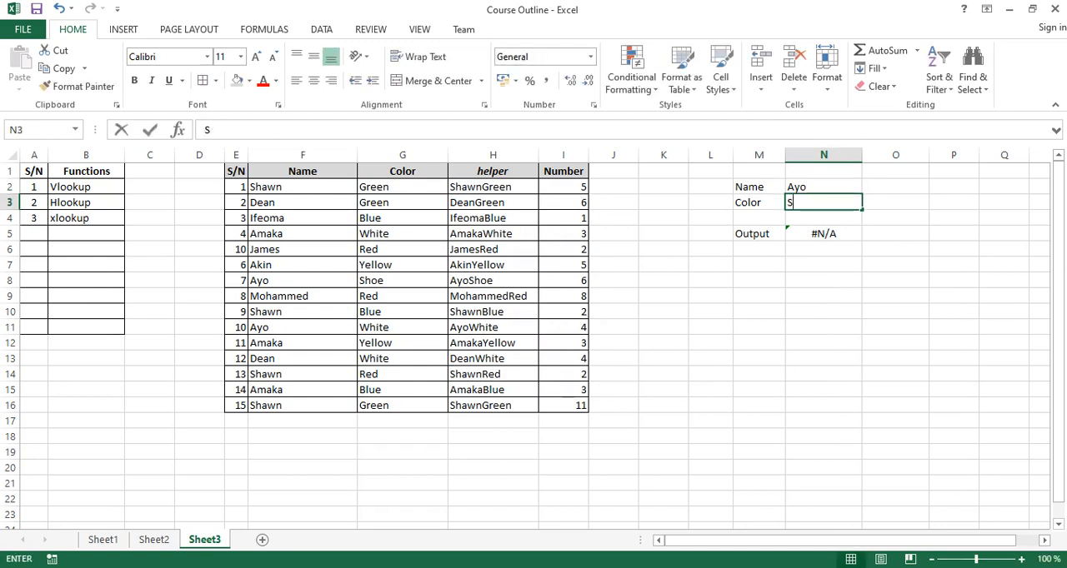
{"action": "type", "text": "Shoe"}
{"action": "key", "text": "Return"}
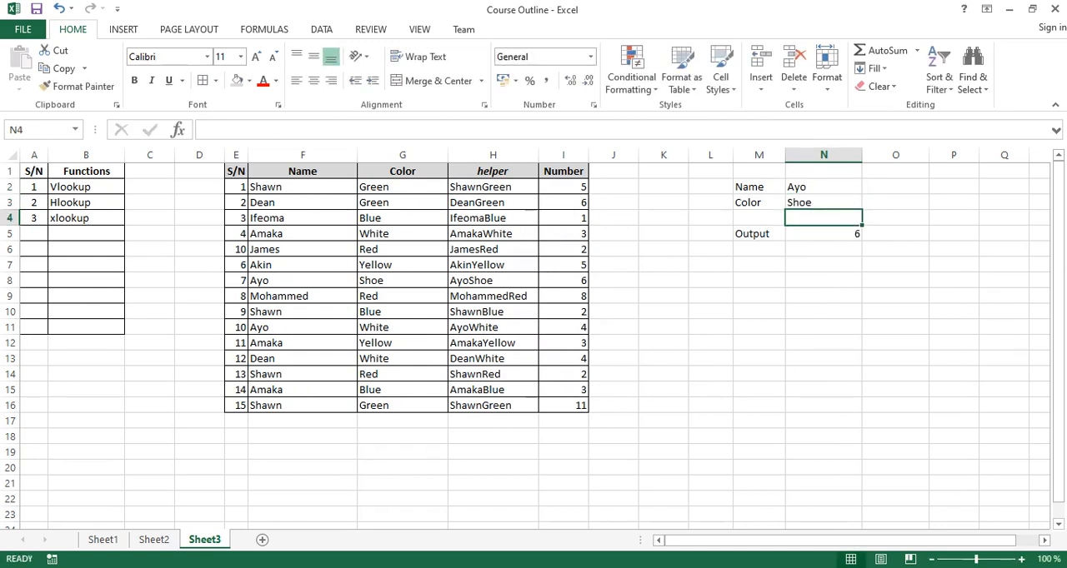
{"action": "left_click", "coordinate": [303, 328]}
{"action": "left_click", "coordinate": [303, 281]}
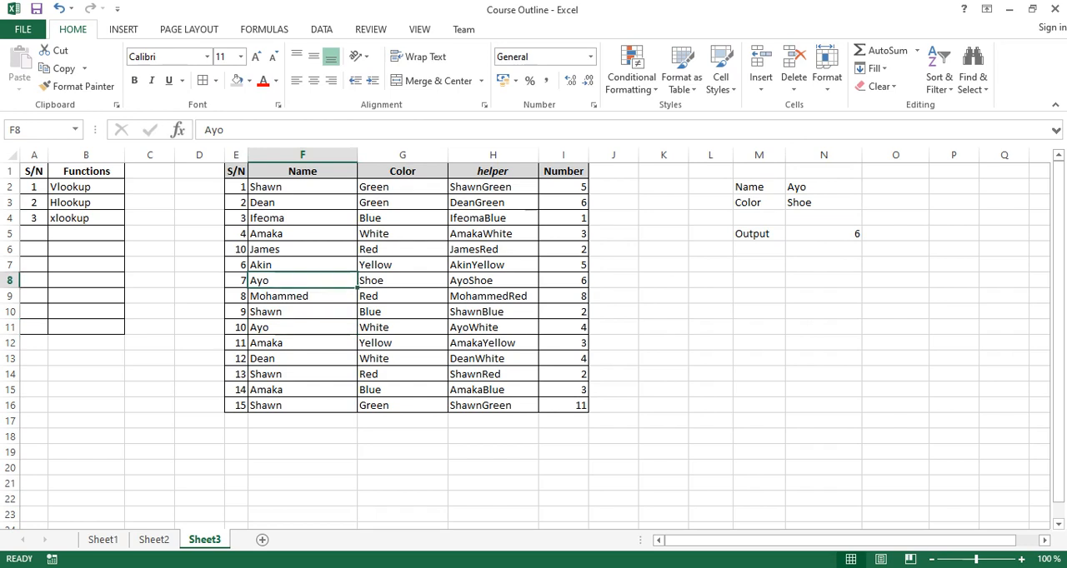
{"action": "left_click", "coordinate": [403, 281]}
{"action": "left_click", "coordinate": [564, 281]}
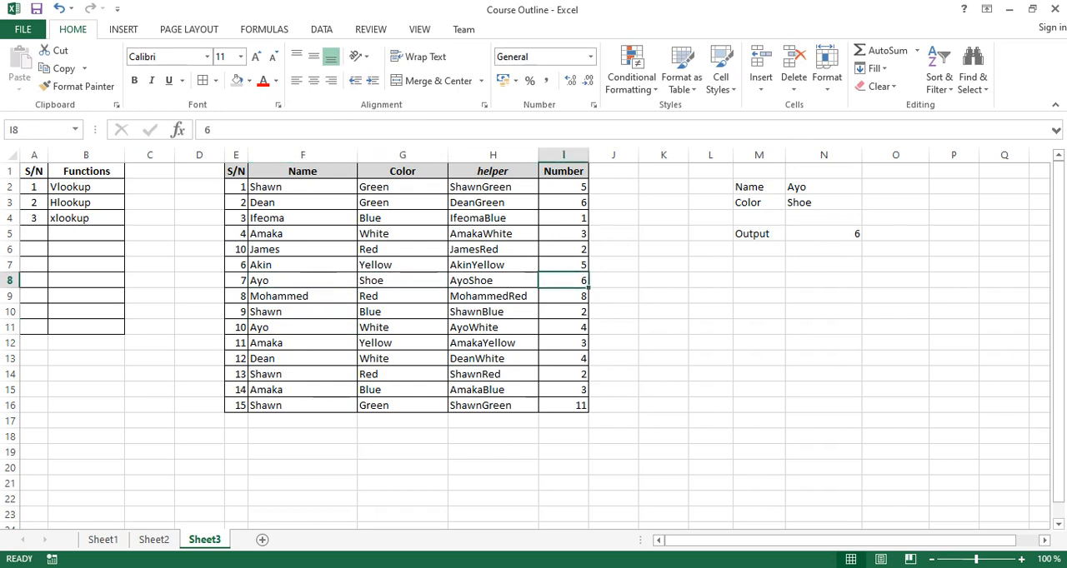
Test the lookup with the name from F12 in N2 and the color Yellow in N3.
{"action": "left_click", "coordinate": [823, 172]}
{"action": "left_click", "coordinate": [823, 187]}
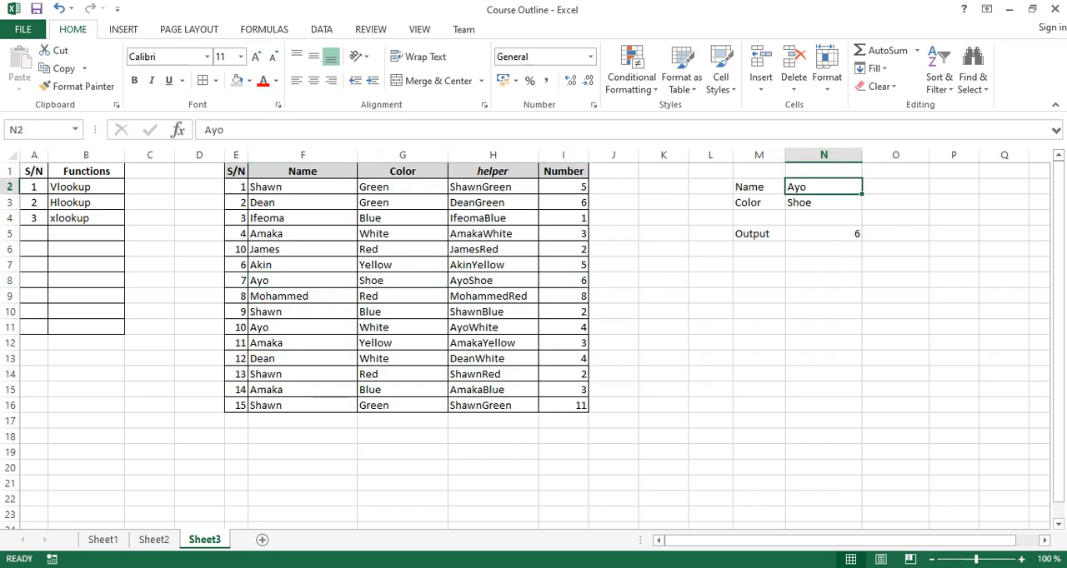
{"action": "type", "text": "Amaka"}
{"action": "key", "text": "Return"}
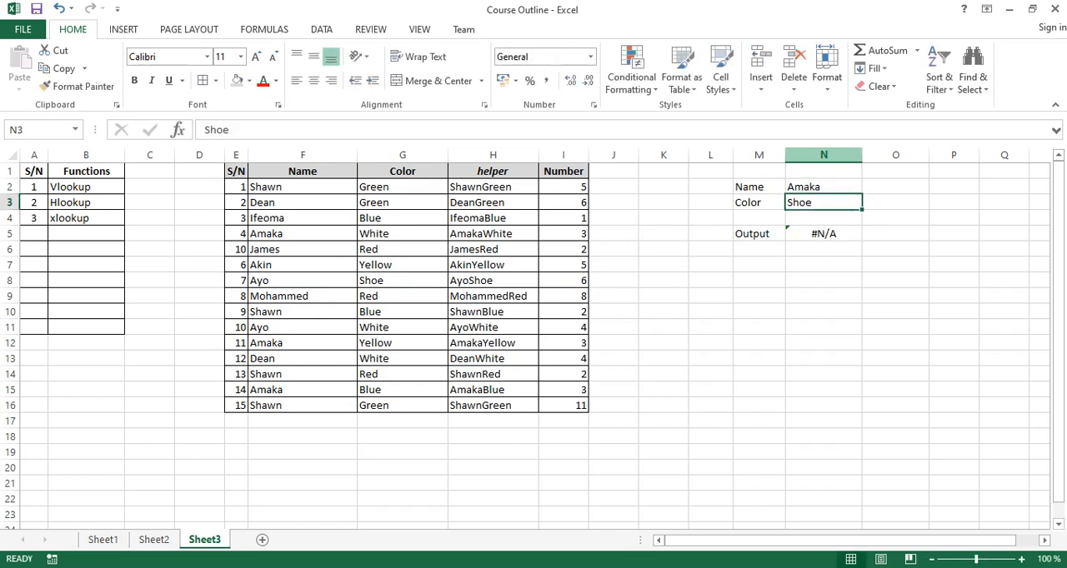
{"action": "type", "text": "Yellow"}
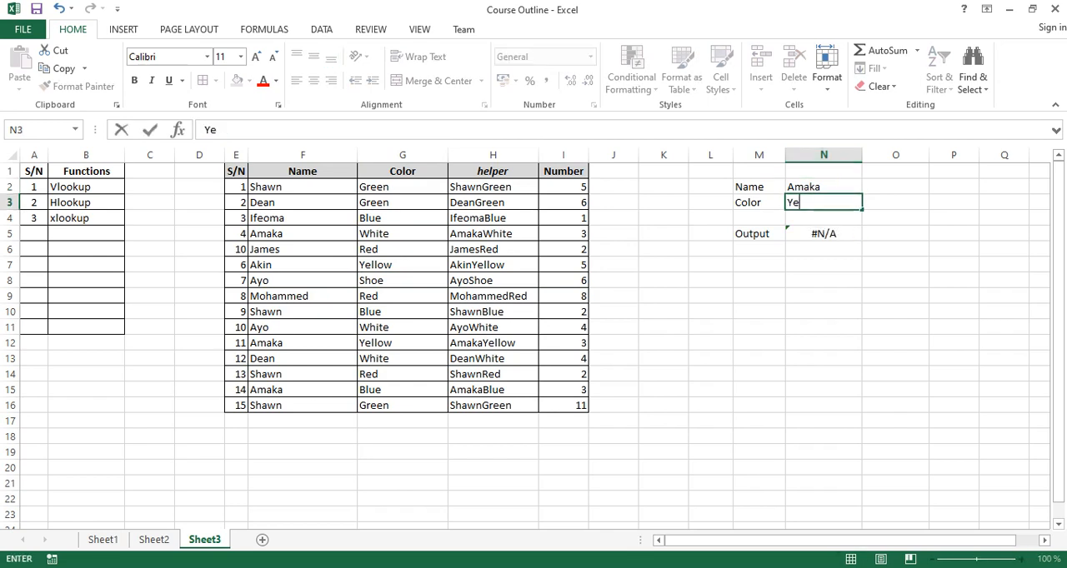
{"action": "key", "text": "Return"}
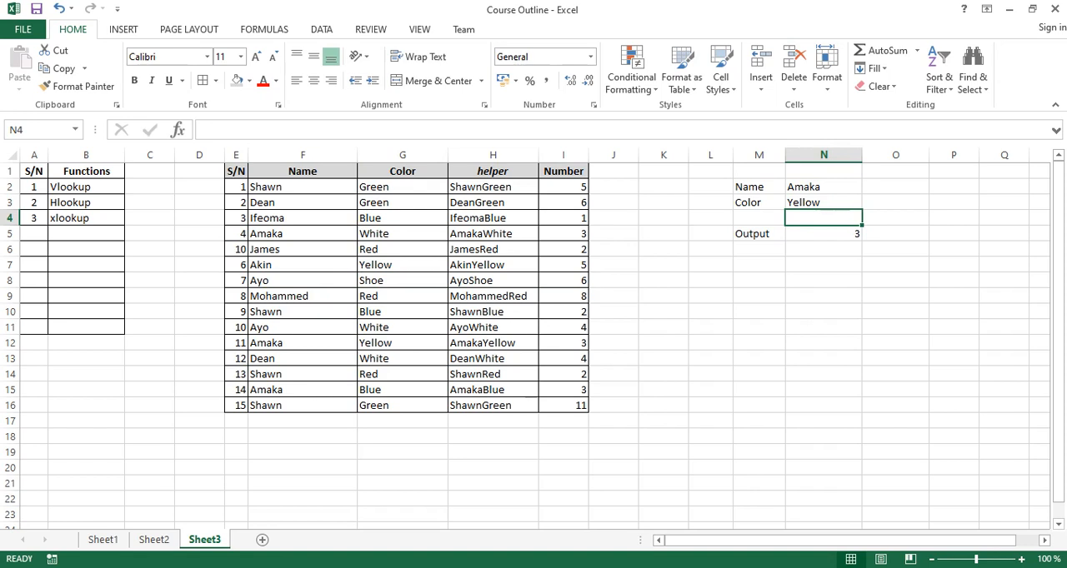
Set the lookup color in N3 to Green.
{"action": "left_click", "coordinate": [824, 202]}
{"action": "type", "text": "Green"}
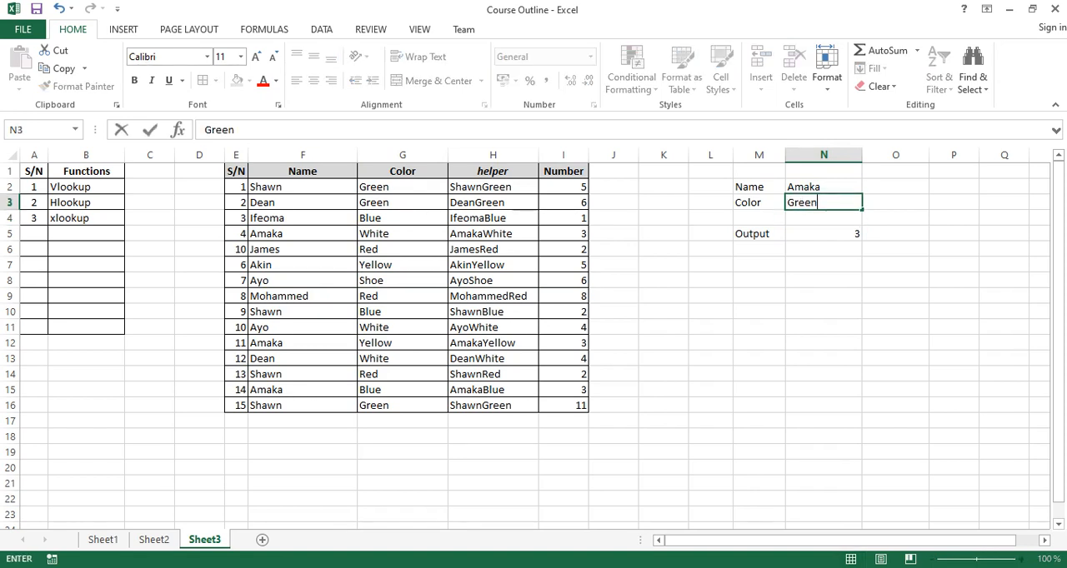
{"action": "key", "text": "Return"}
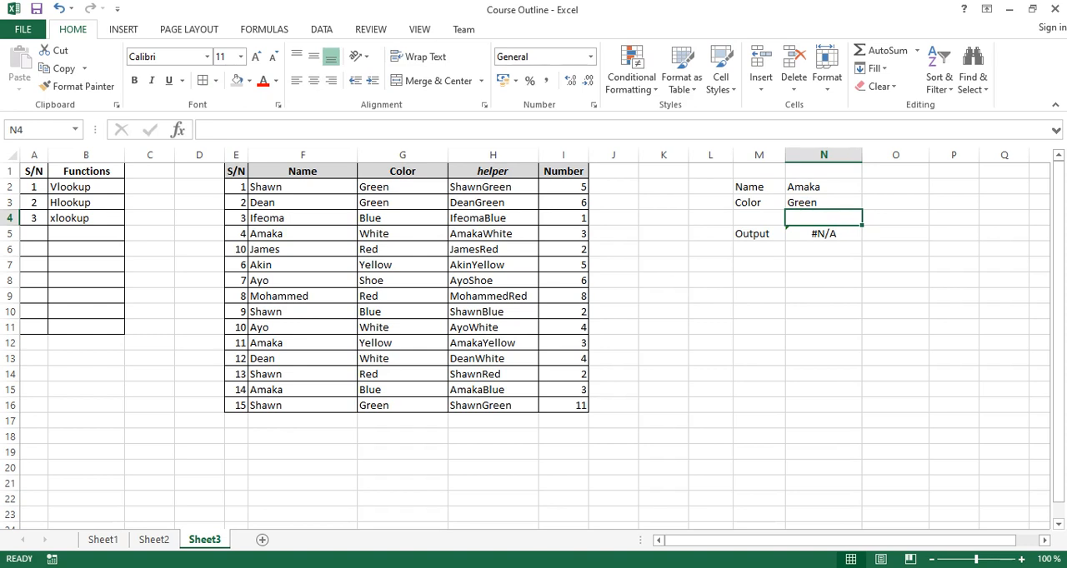
Test the lookup by replacing the name in N2 with the one from F2.
{"action": "key", "text": "Up"}
{"action": "key", "text": "Up"}
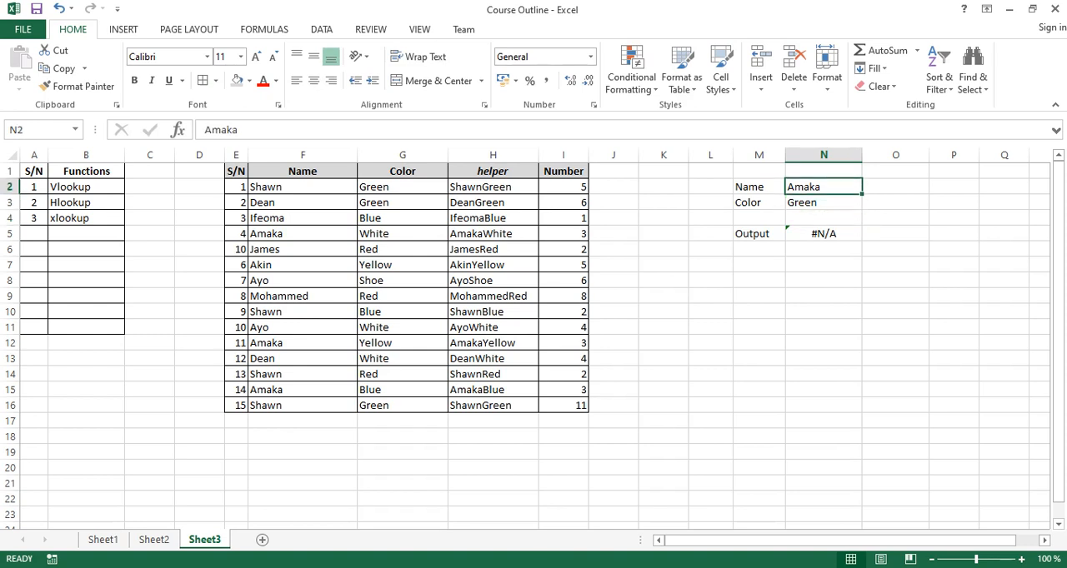
{"action": "type", "text": "Shawn"}
{"action": "key", "text": "Return"}
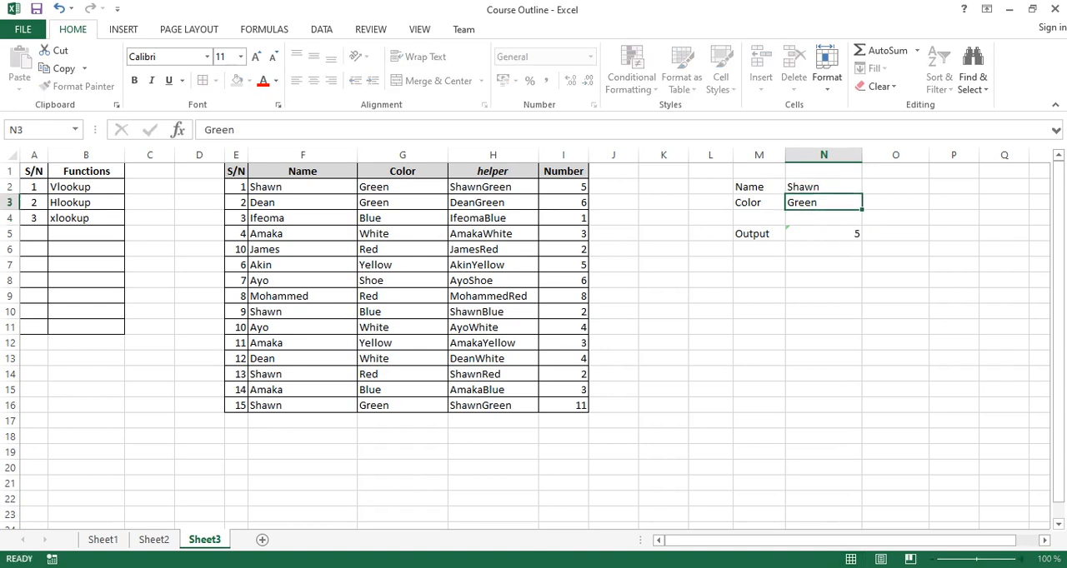
Test the lookup by replacing the name in N2 with the one from F3.
{"action": "key", "text": "Up"}
{"action": "key", "text": "Down"}
{"action": "key", "text": "Up"}
{"action": "type", "text": "Dean"}
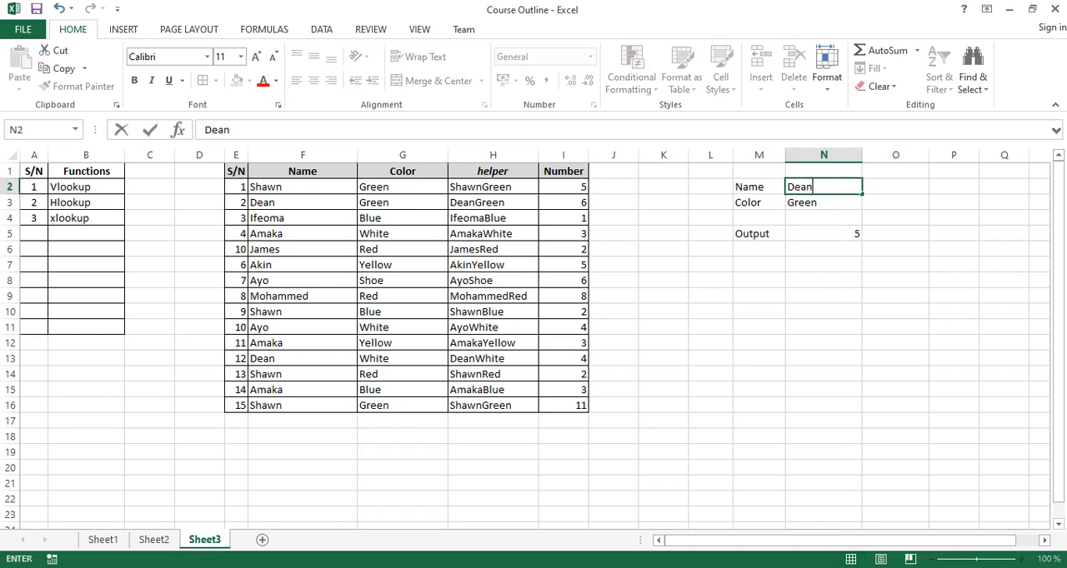
{"action": "key", "text": "Return"}
Set the lookup name in N2 to the one from F4.
{"action": "key", "text": "Up"}
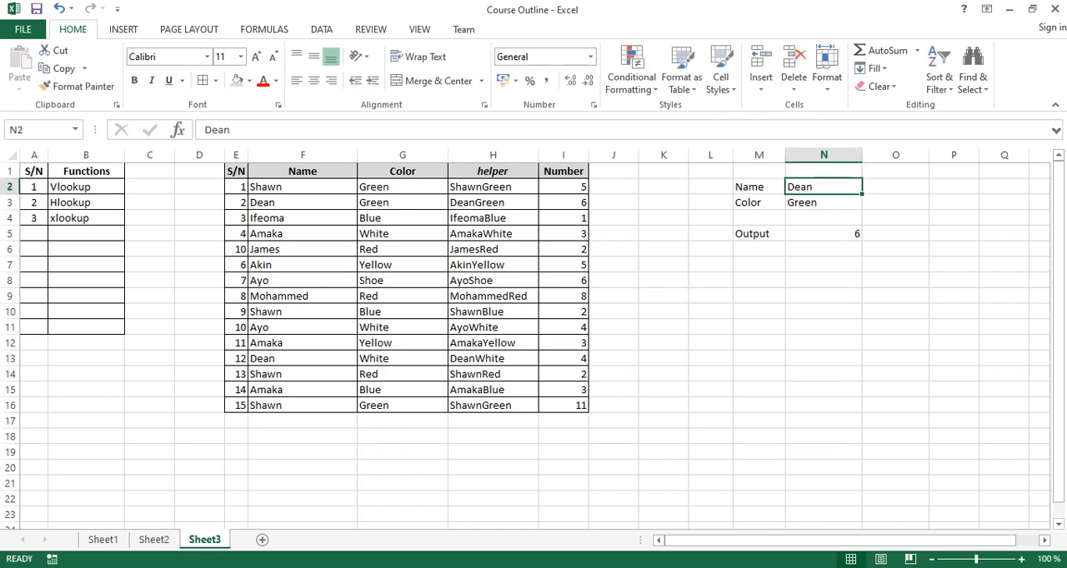
{"action": "type", "text": "Ifeo"}
{"action": "key", "text": "BackSpace"}
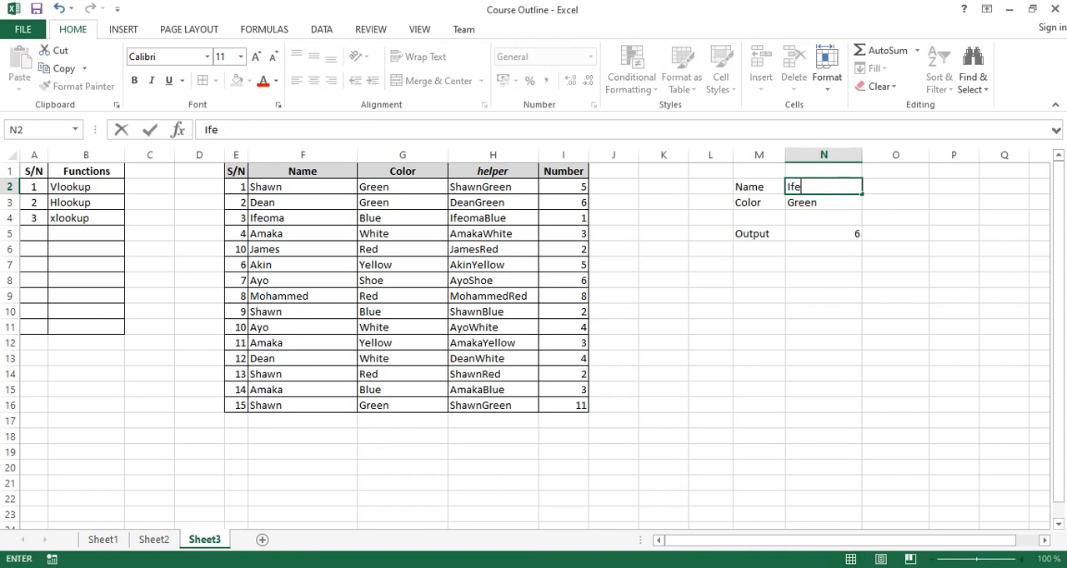
{"action": "type", "text": "oma"}
{"action": "key", "text": "Return"}
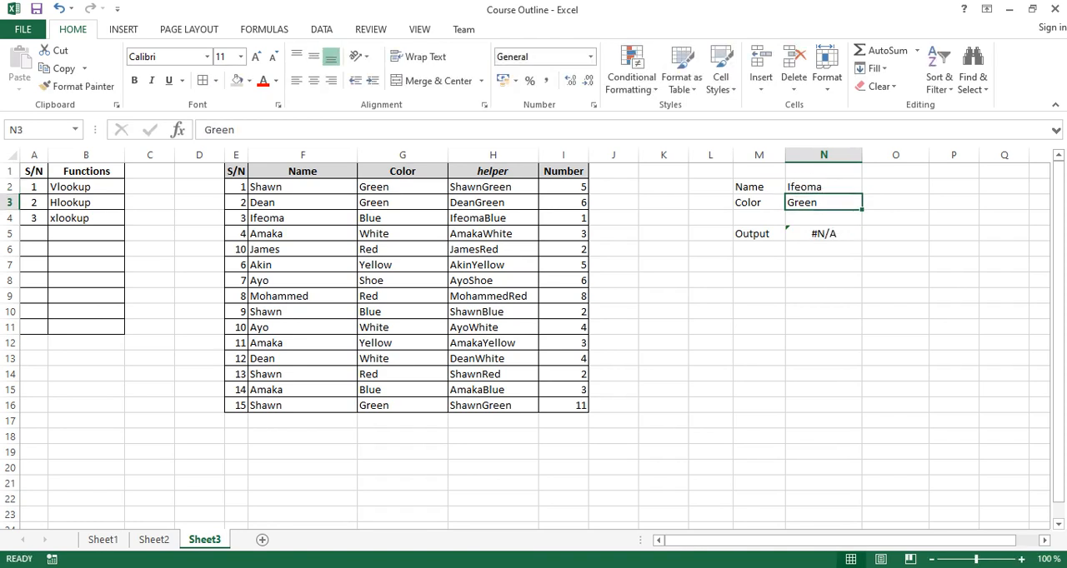
{"action": "key", "text": "Up"}
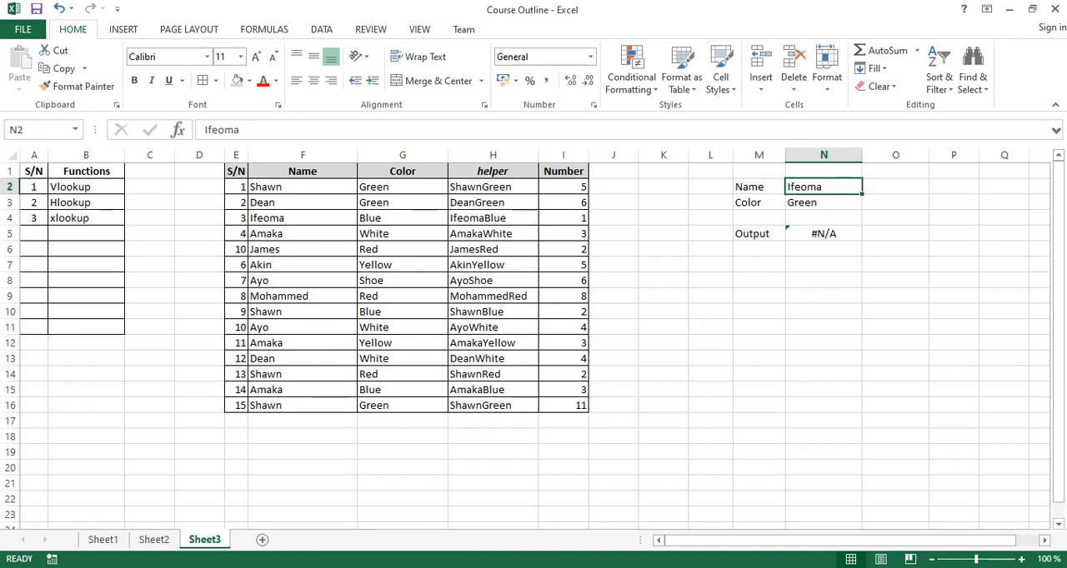
Test the lookup by replacing the name in N2 with the one from F5, followed by the one from F6.
{"action": "type", "text": "Amaka"}
{"action": "key", "text": "Return"}
{"action": "key", "text": "Up"}
{"action": "type", "text": "James"}
{"action": "key", "text": "Return"}
{"action": "key", "text": "Up"}
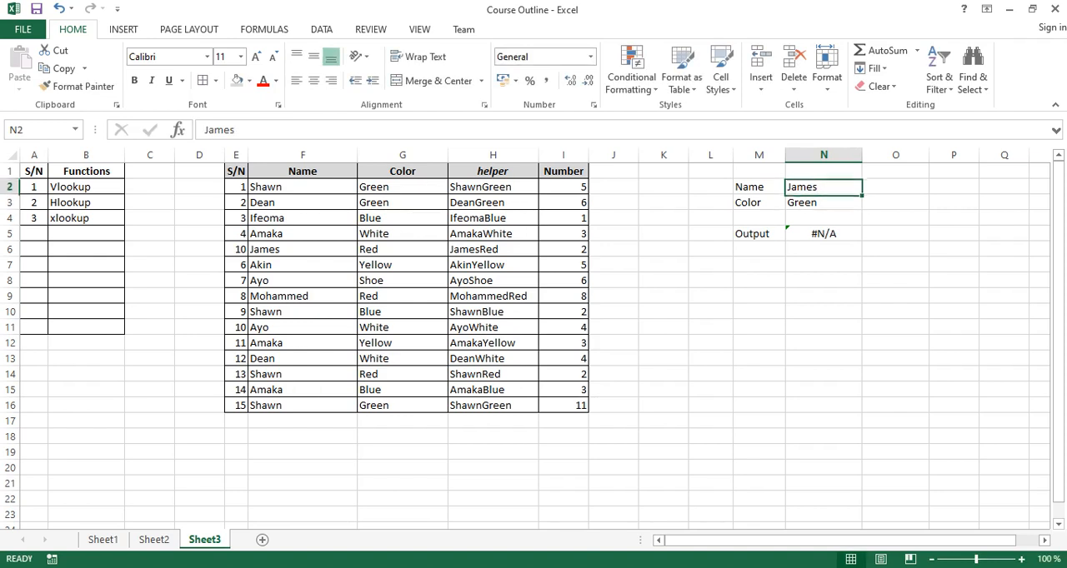
Set the lookup name in N2 to the one from F7 and the color in N3 to Yellow, and check the output formula in N5.
{"action": "type", "text": "Akin"}
{"action": "key", "text": "Return"}
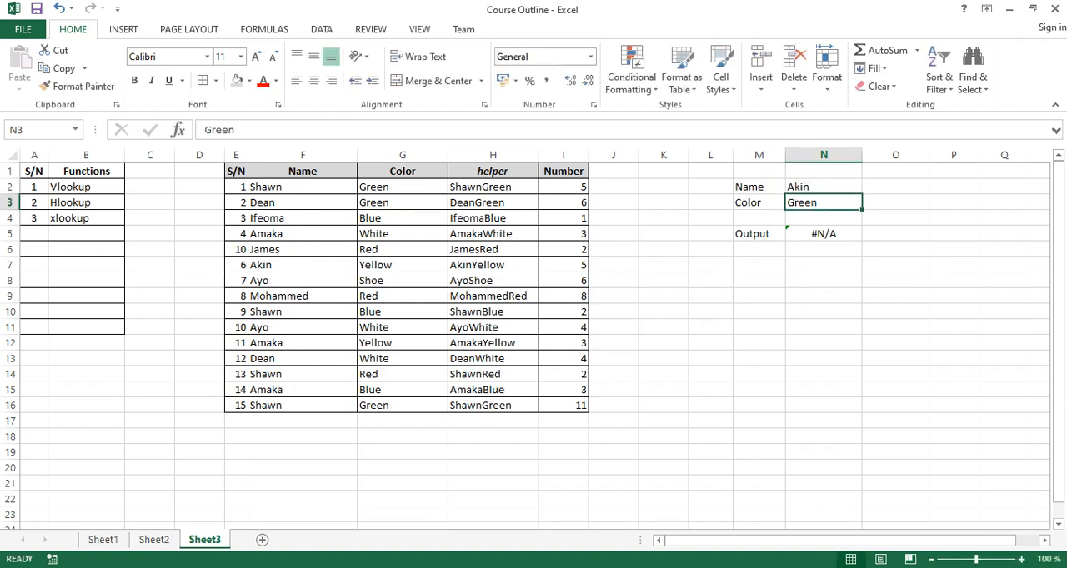
{"action": "key", "text": "Up"}
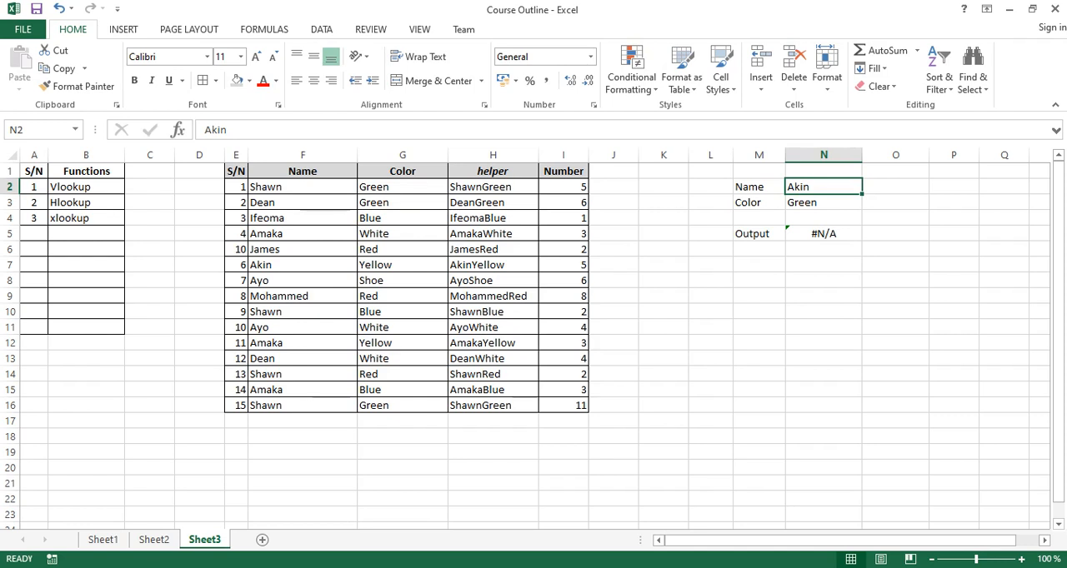
{"action": "key", "text": "Down"}
{"action": "type", "text": "Yellow"}
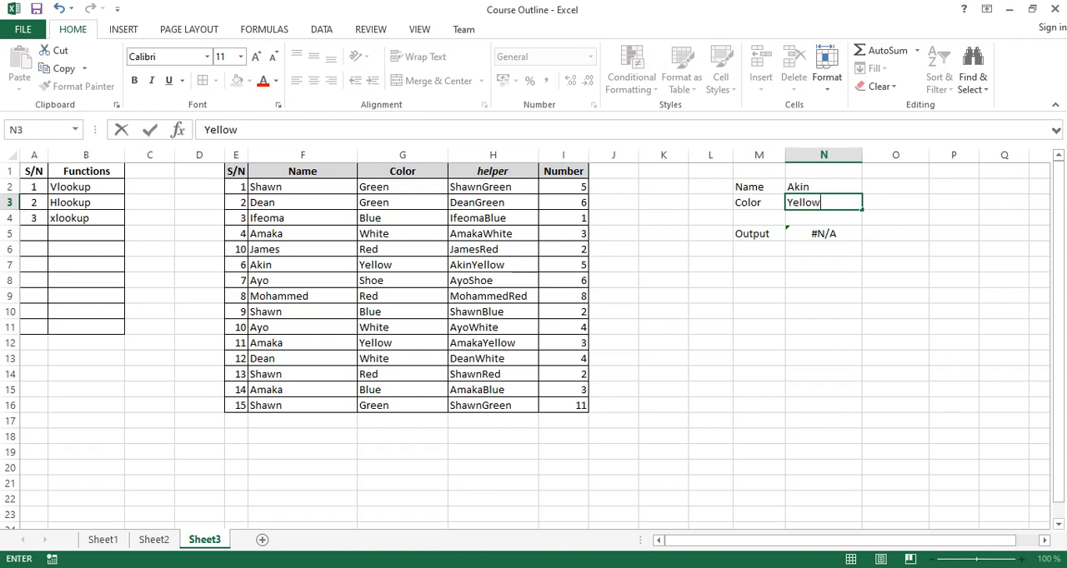
{"action": "key", "text": "Return"}
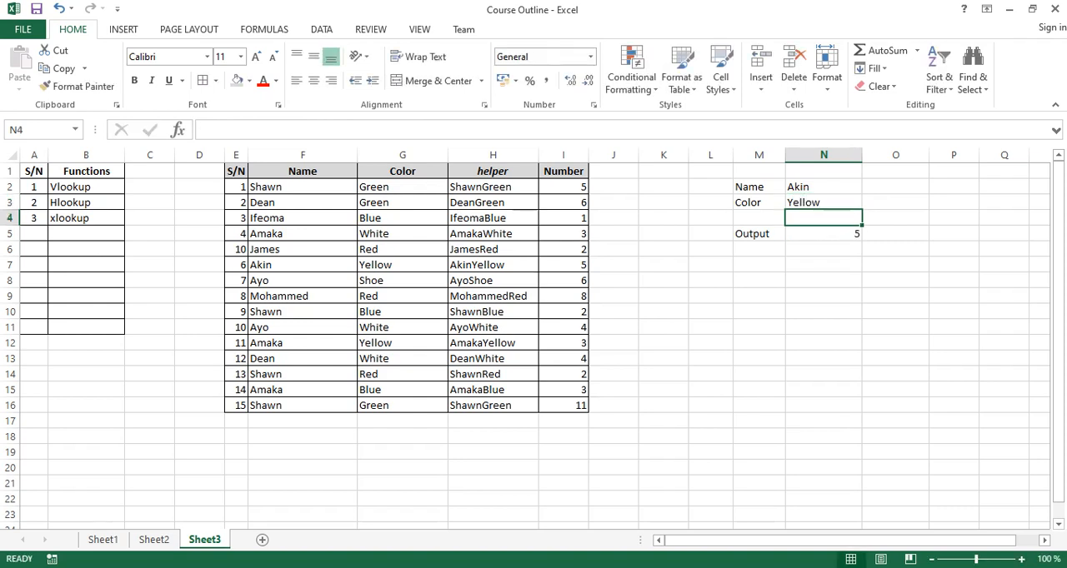
{"action": "left_click_drag", "start_coordinate": [823, 187], "coordinate": [823, 202]}
{"action": "left_click", "coordinate": [823, 235]}
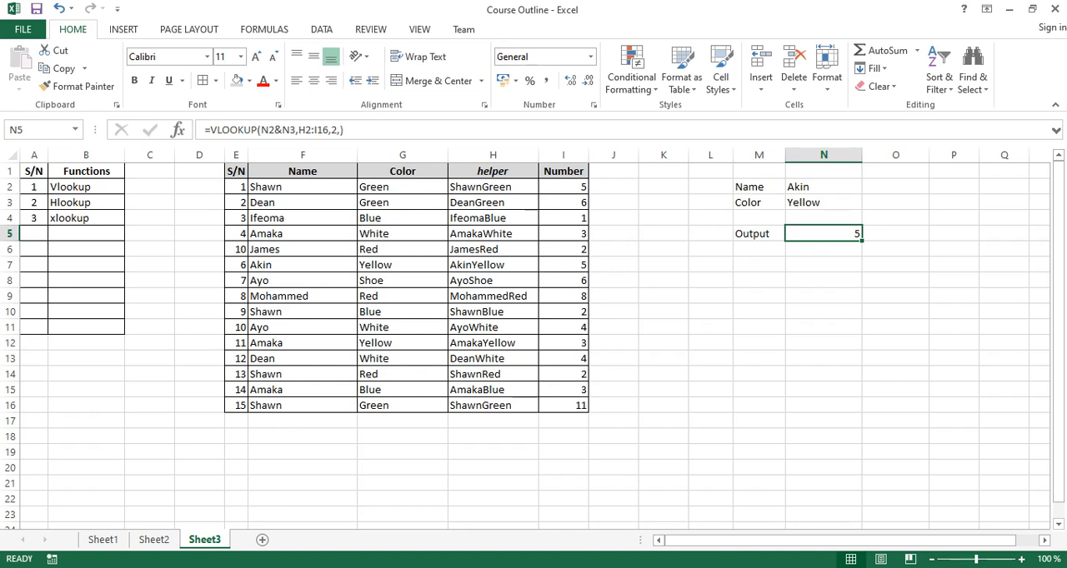
Clear the Name, Color and Output lookup block in columns M and N, and delete the helper column H.
{"action": "left_click_drag", "start_coordinate": [759, 186], "coordinate": [896, 281]}
{"action": "key", "text": "Delete"}
{"action": "left_click", "coordinate": [493, 155]}
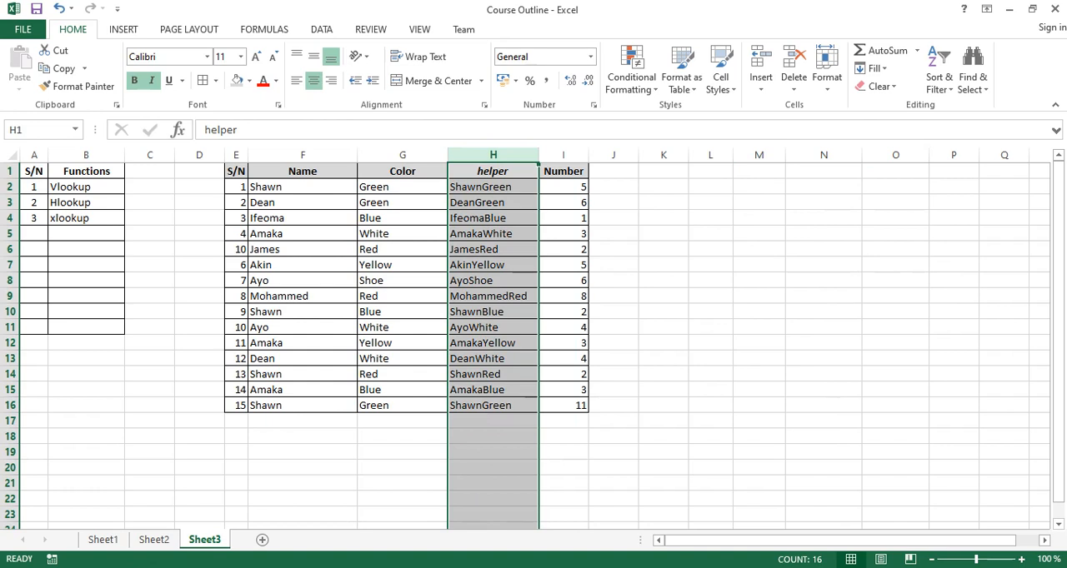
{"action": "right_click", "coordinate": [493, 155]}
{"action": "left_click", "coordinate": [530, 284]}
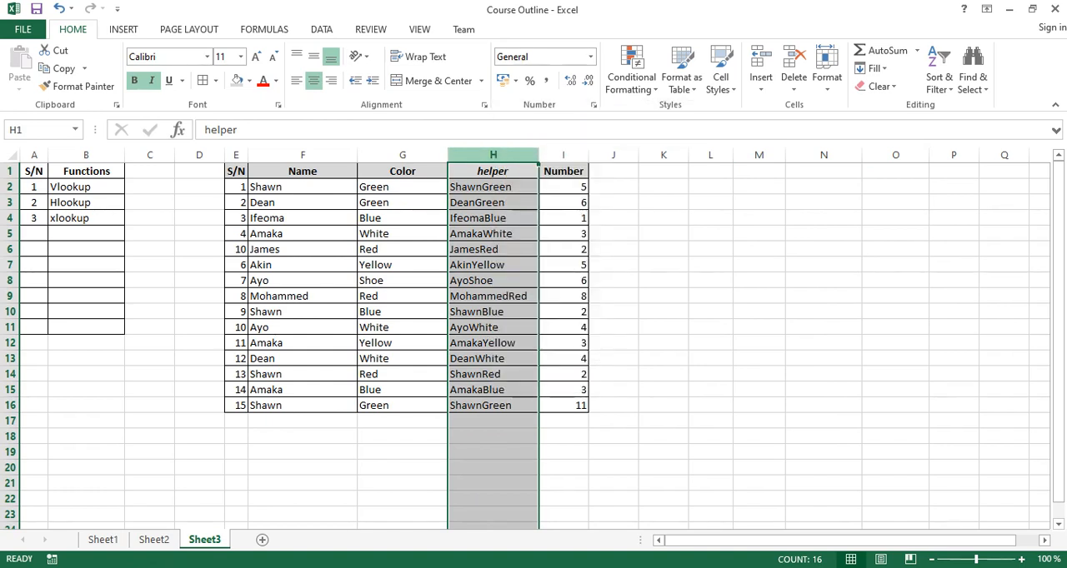
{"action": "left_click", "coordinate": [523, 296]}
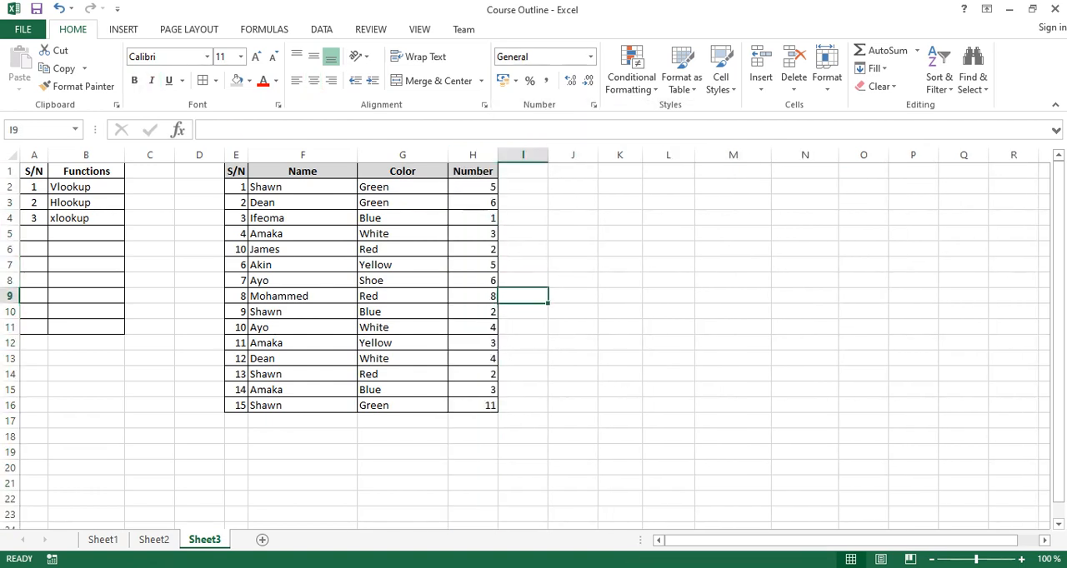